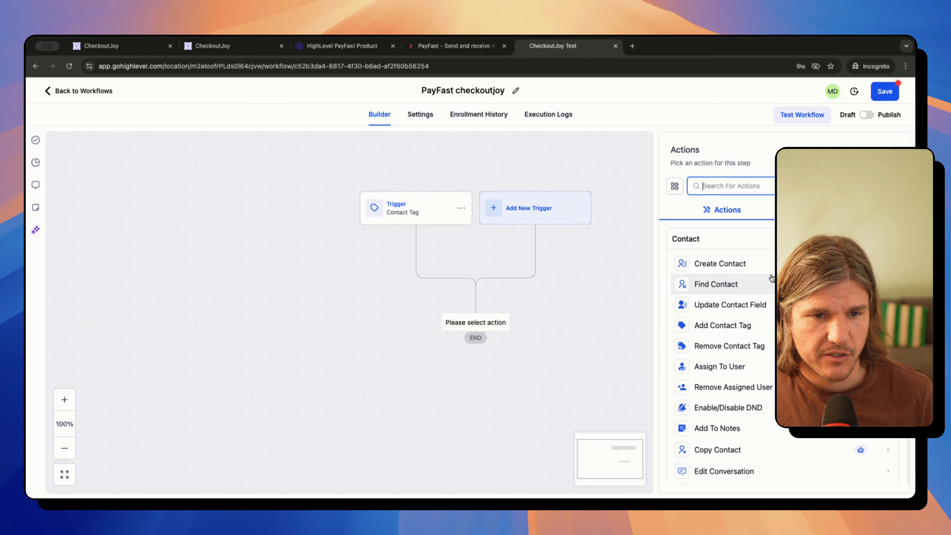
scroll(772, 278, "down", 2)
scroll(771, 278, "down", 6)
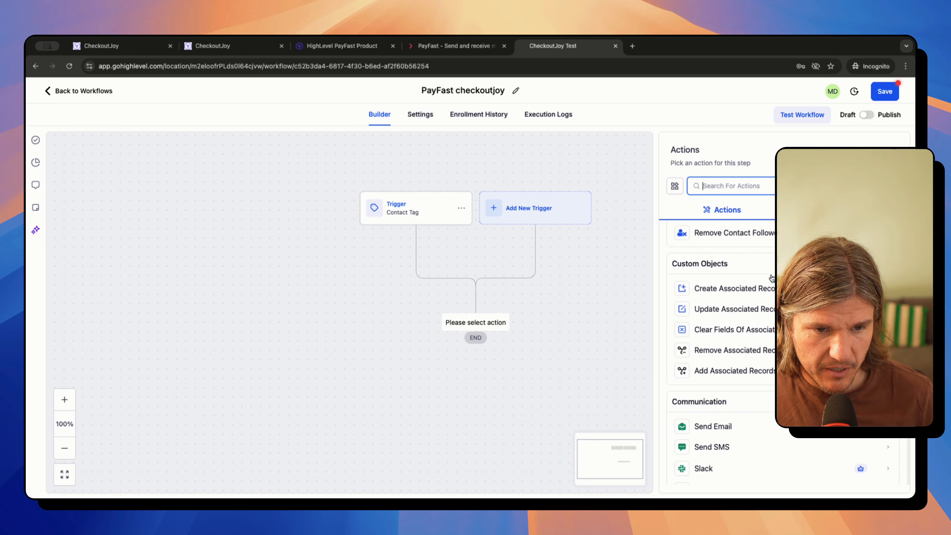
scroll(771, 278, "up", 1)
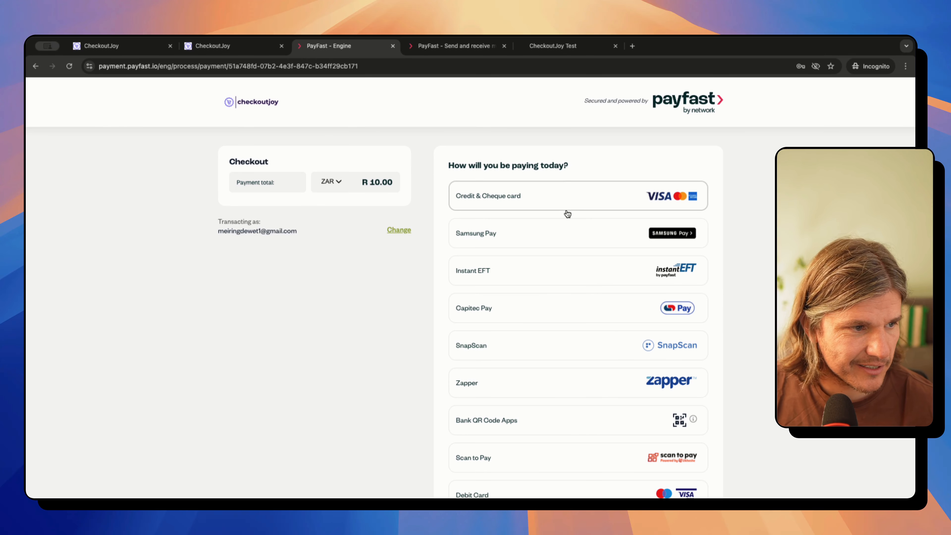
scroll(686, 206, "down", 5)
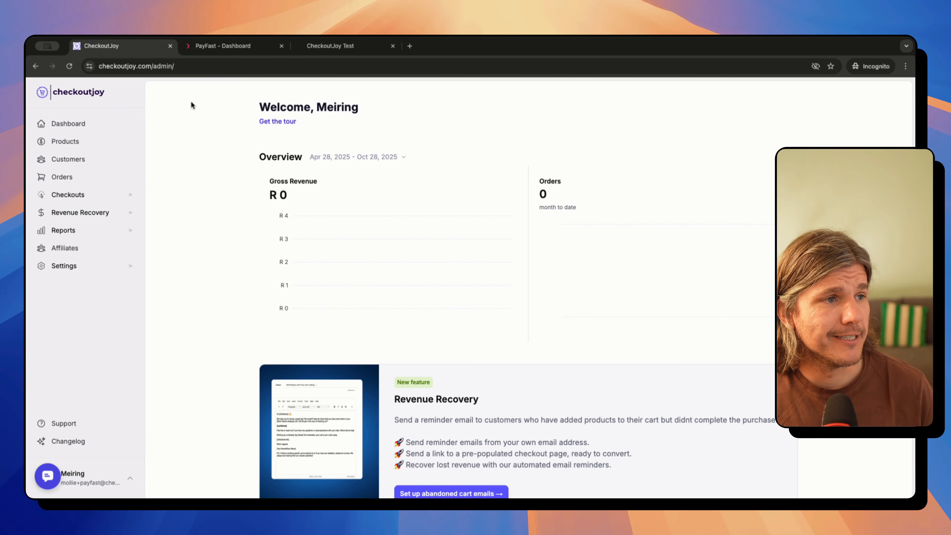
Review the open PayFast dashboard, HighLevel and CheckoutJoy admin tabs
left_click(241, 45)
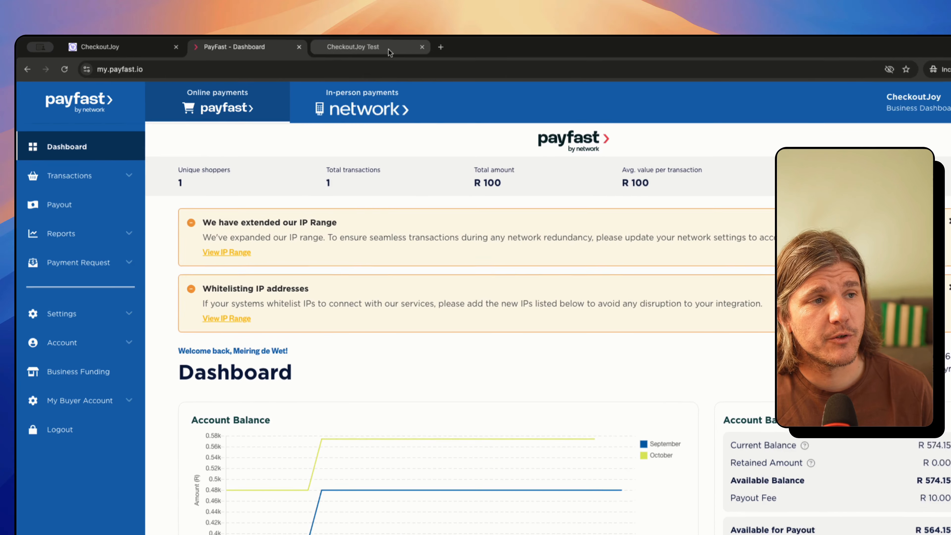
left_click(362, 47)
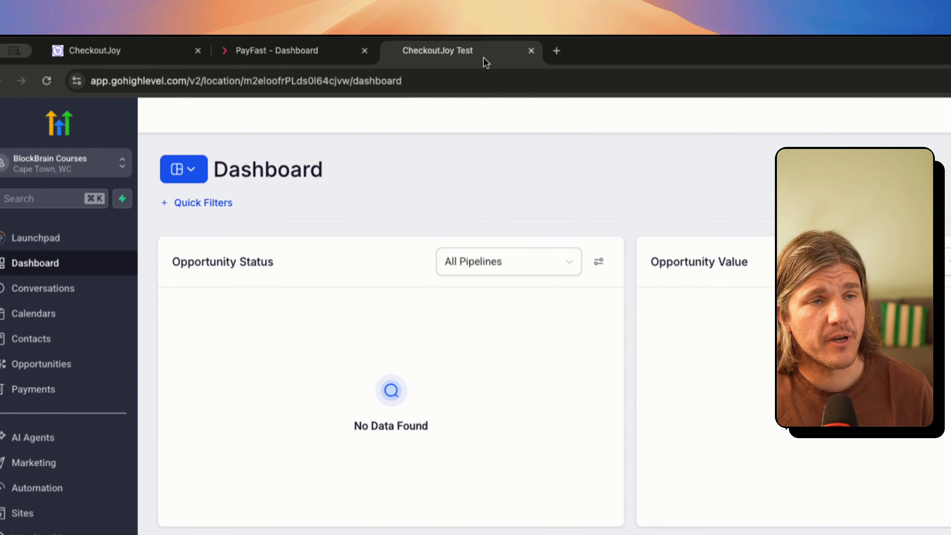
left_click(133, 53)
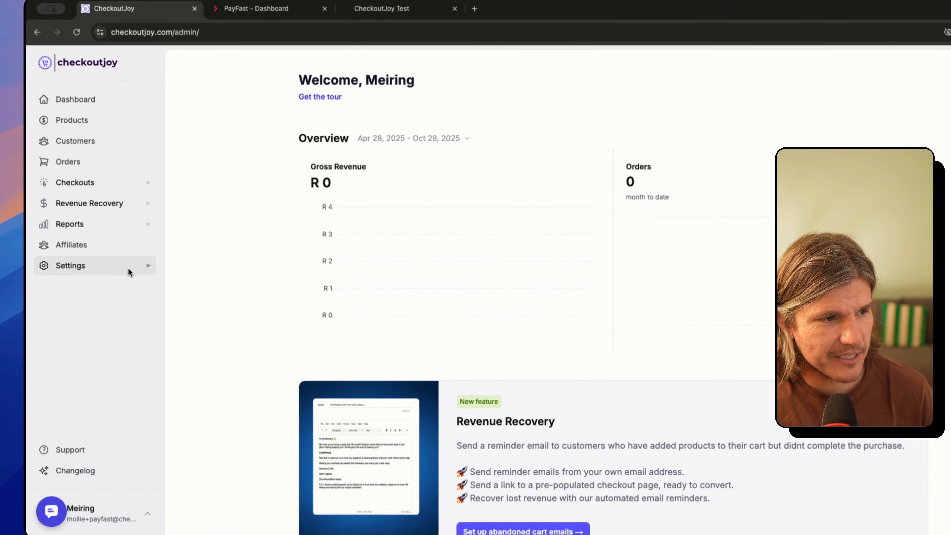
Open the PayFast setup form from CheckoutJoy's Payment Methods settings
left_click(114, 268)
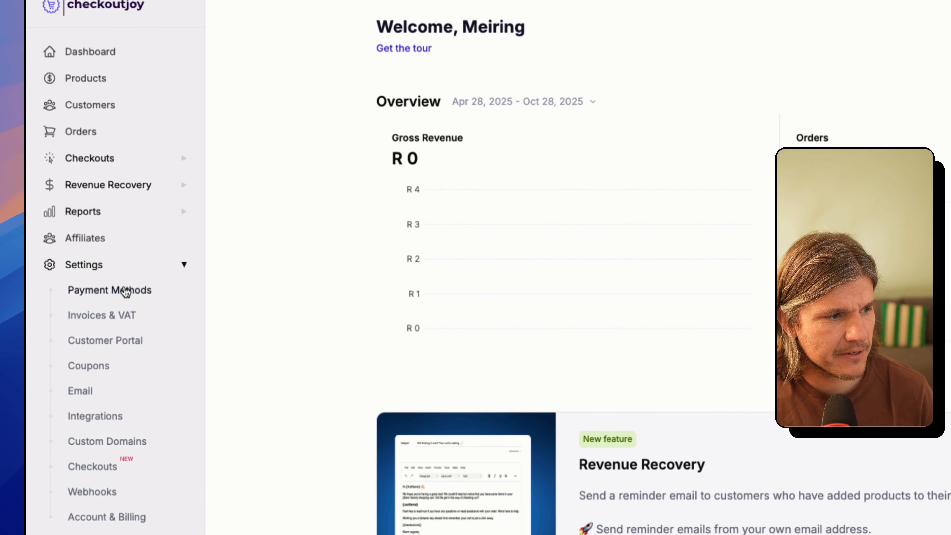
left_click(125, 292)
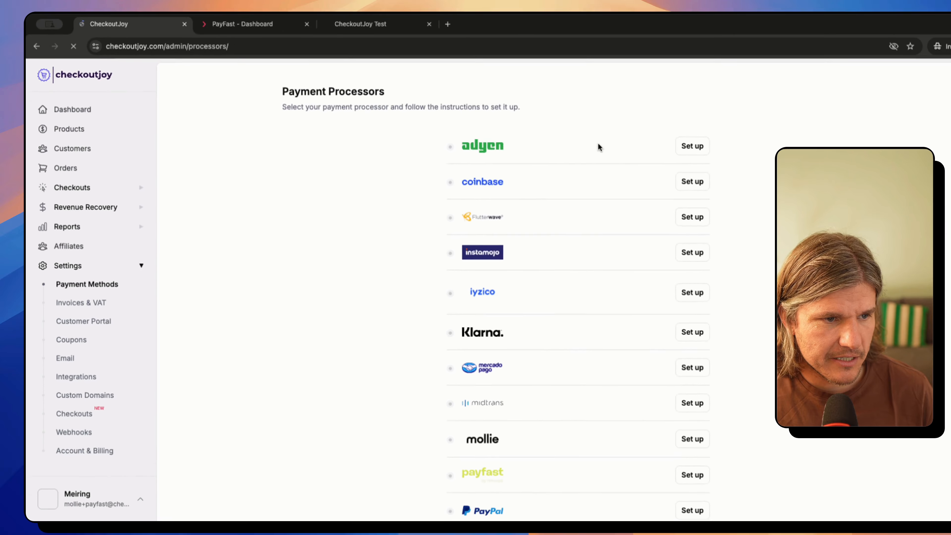
scroll(598, 145, "down", 5)
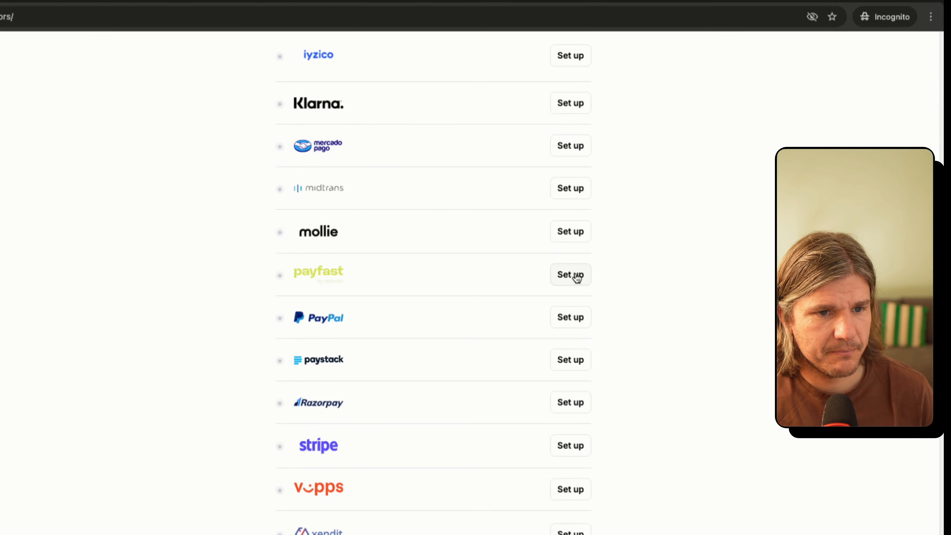
left_click(632, 262)
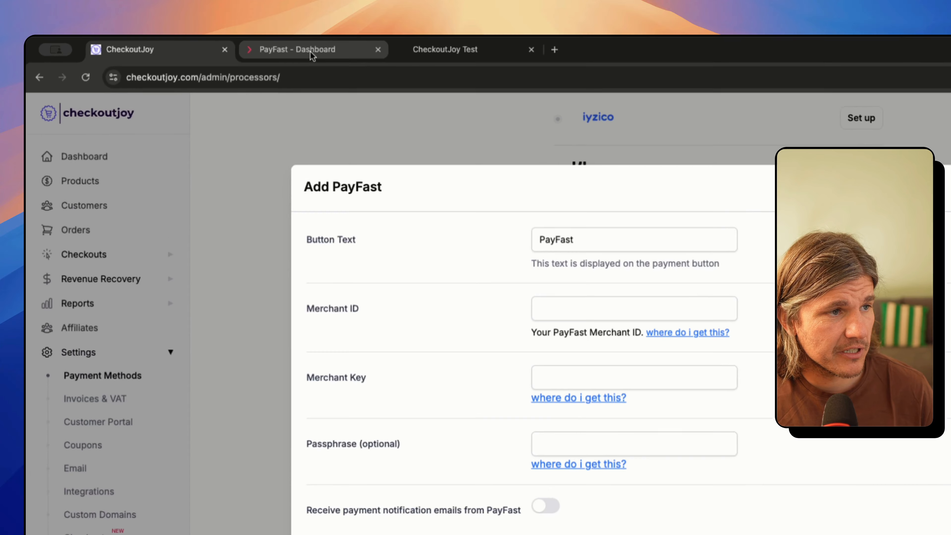
Open PayFast's Developer Settings page to get the merchant credentials
left_click(310, 52)
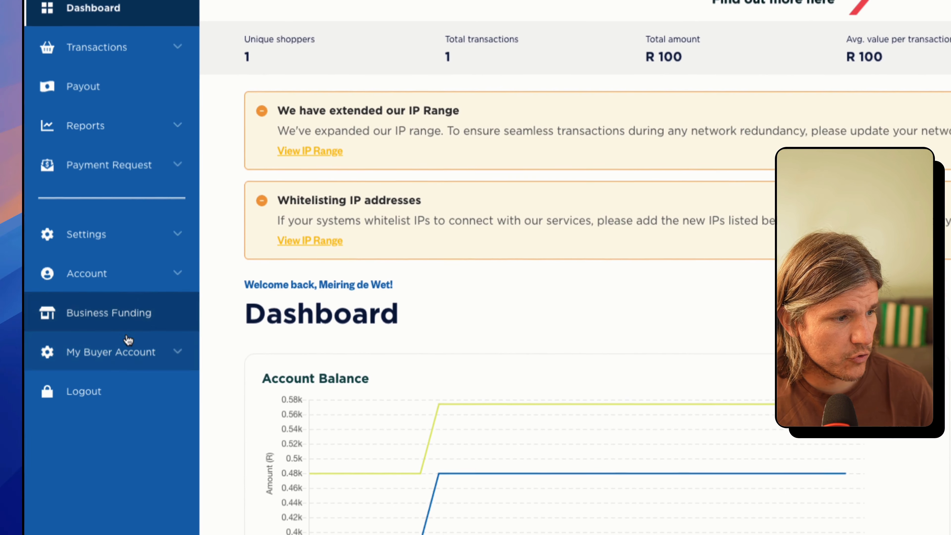
left_click(130, 228)
scroll(133, 325, "down", 2)
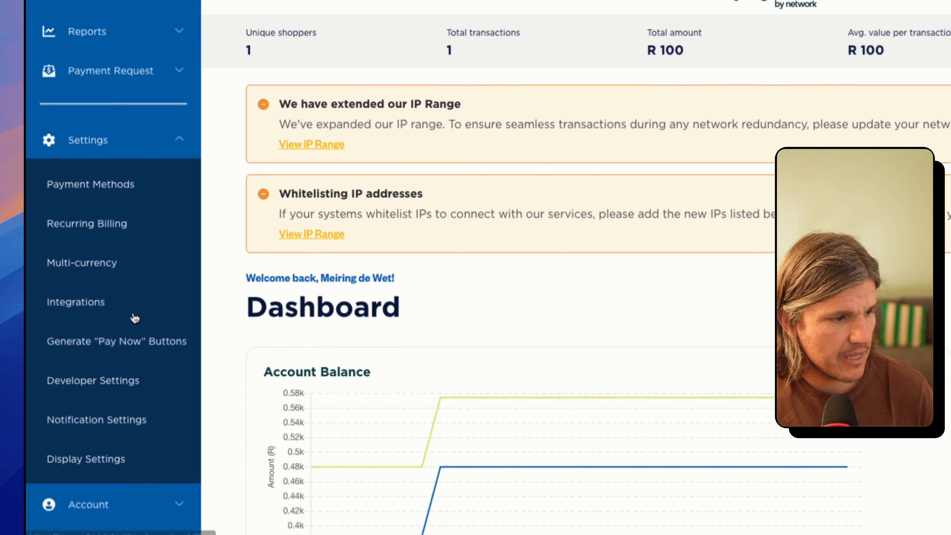
scroll(135, 318, "down", 2)
left_click(113, 304)
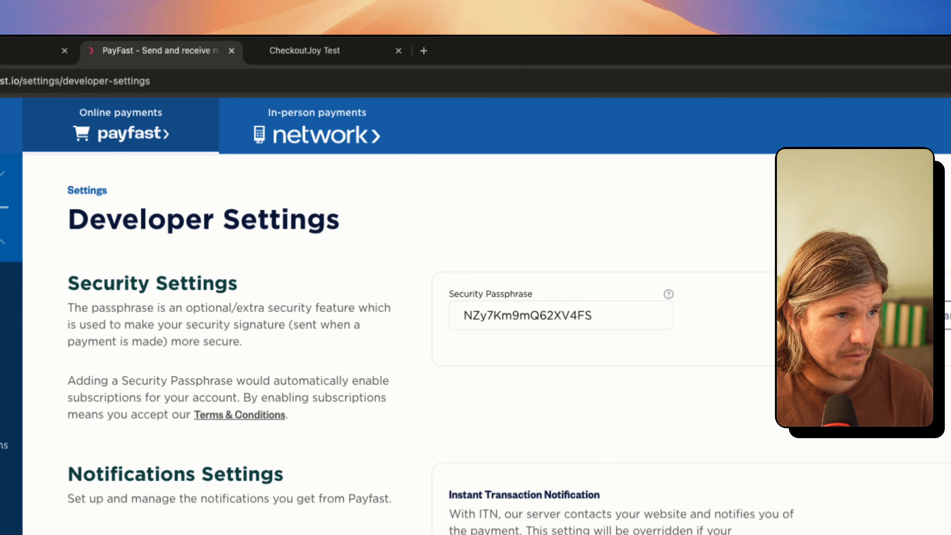
Paste the PayFast merchant ID into the Merchant ID field of the Add PayFast form
left_click(357, 53)
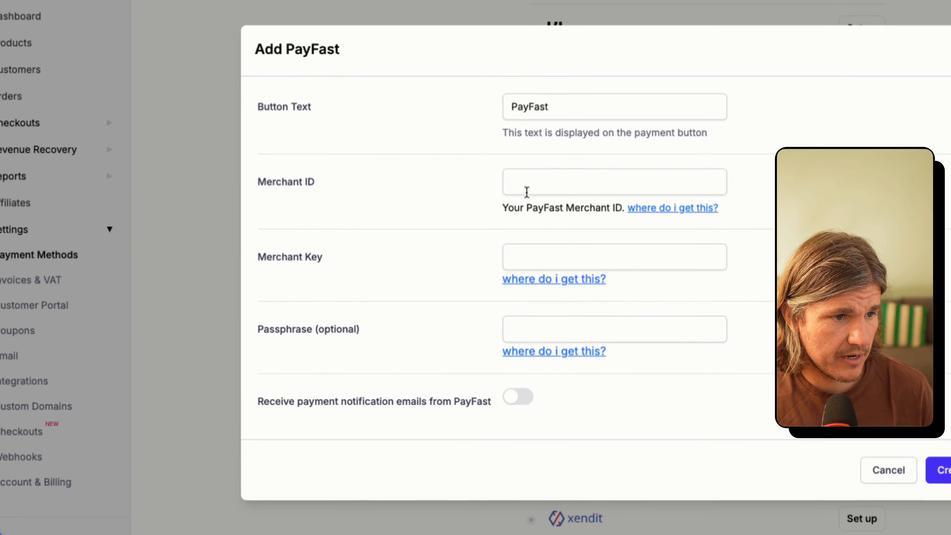
left_click(454, 291)
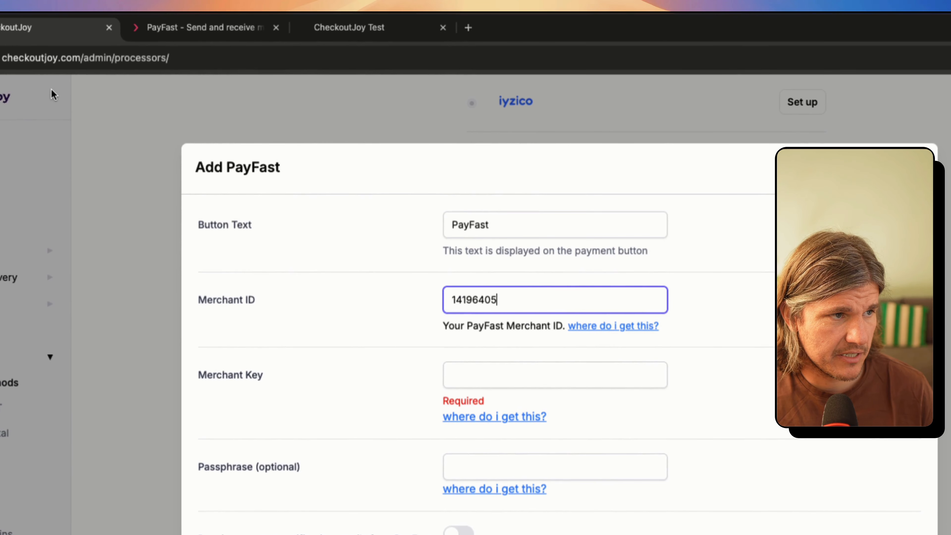
Copy the PayFast merchant key, paste it into the Merchant Key field, and create the PayFast payment method
left_click(165, 29)
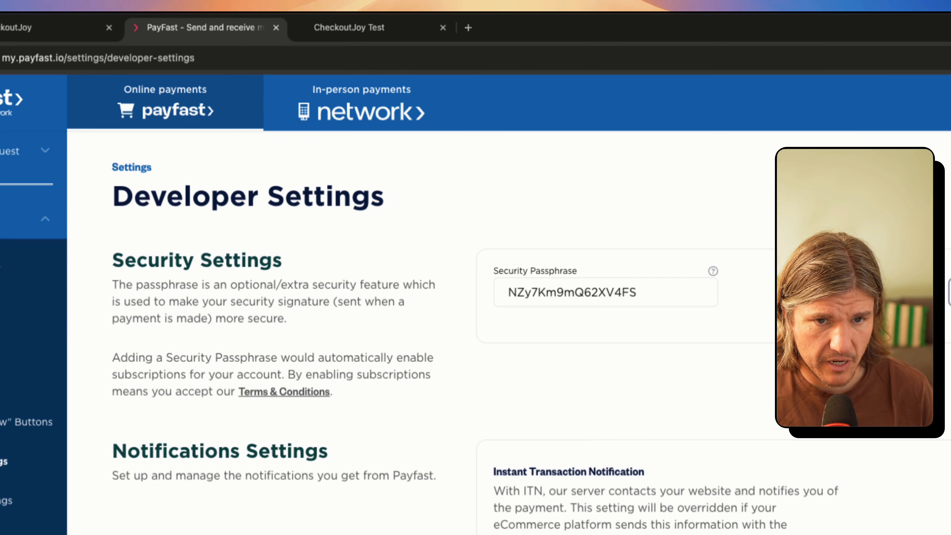
left_click(61, 35)
left_click(463, 376)
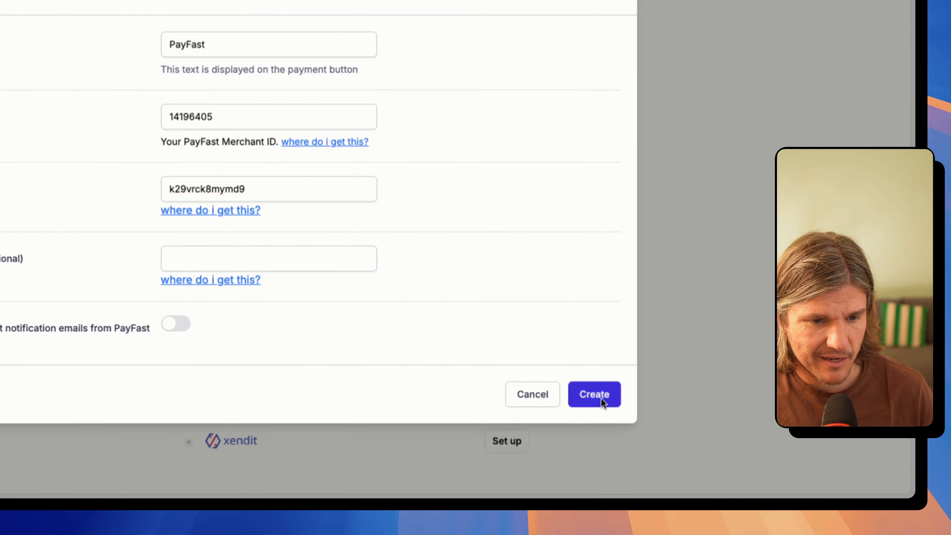
left_click(697, 430)
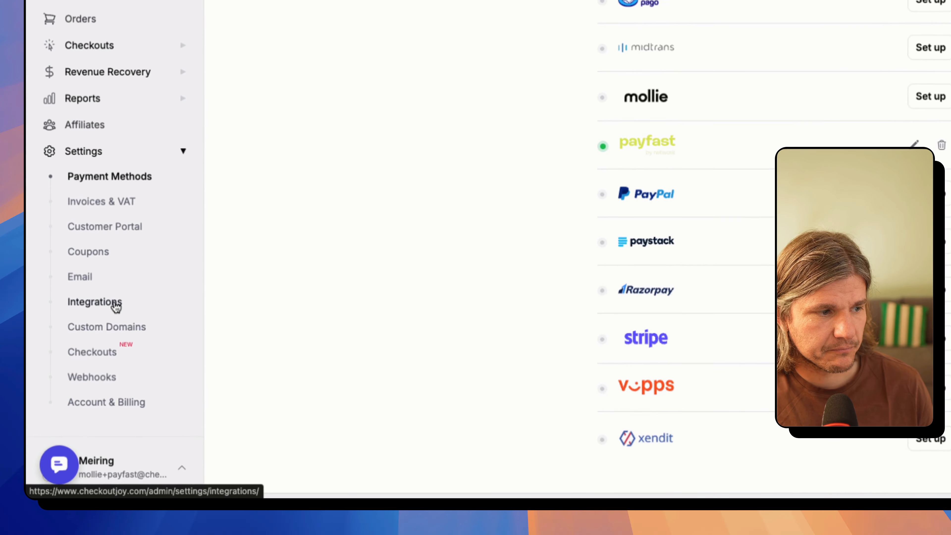
Open the HighLevel integration settings and start installing the CheckoutJoy app
left_click(116, 305)
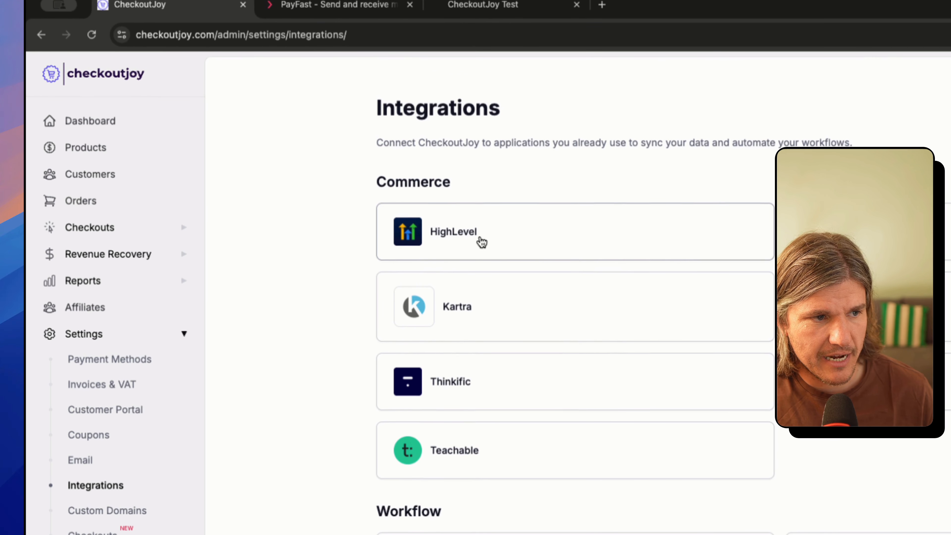
left_click(481, 243)
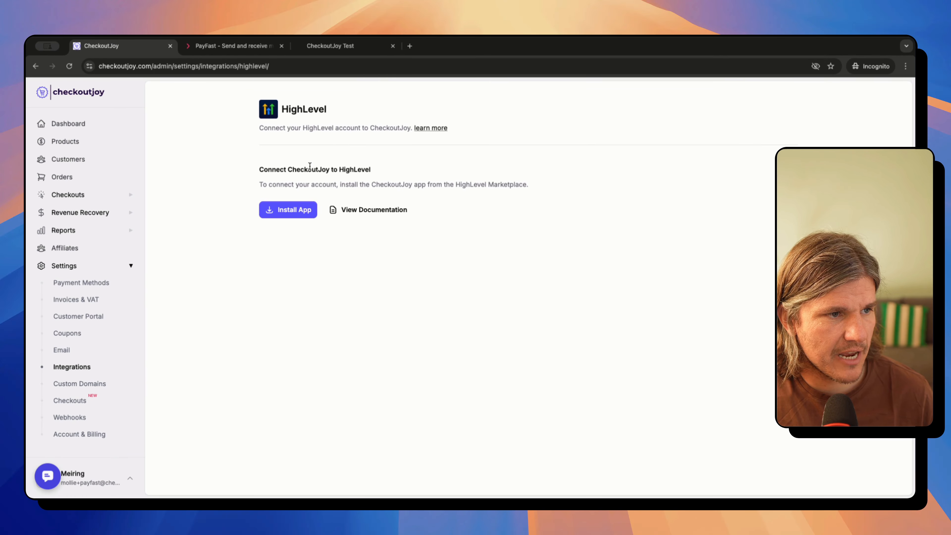
left_click(289, 210)
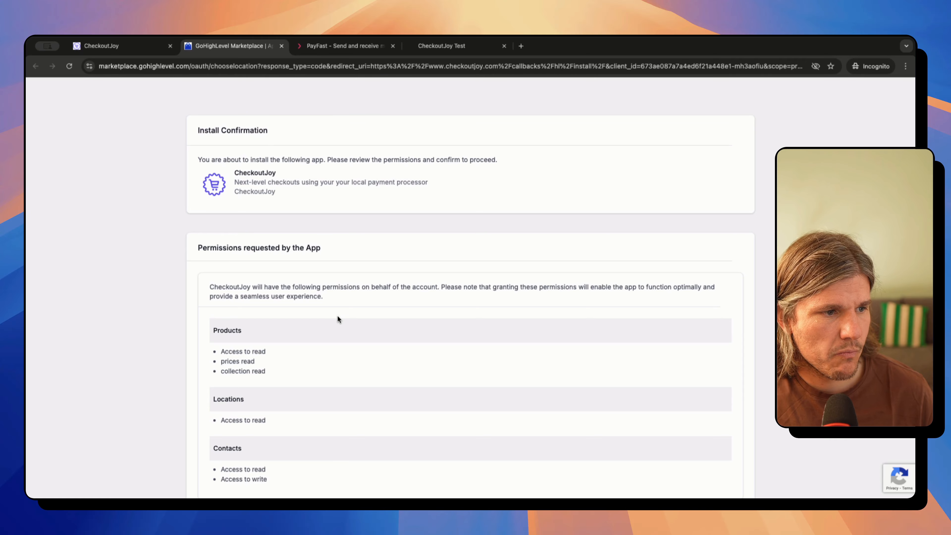
Confirm the app installation and choose the BlockBrain Courses sub-account for it
scroll(337, 317, "down", 6)
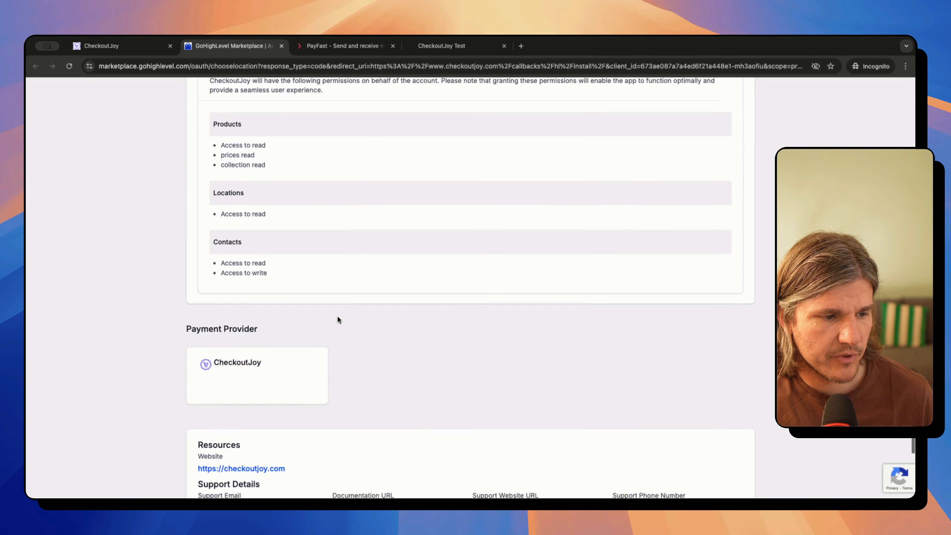
scroll(338, 319, "down", 2)
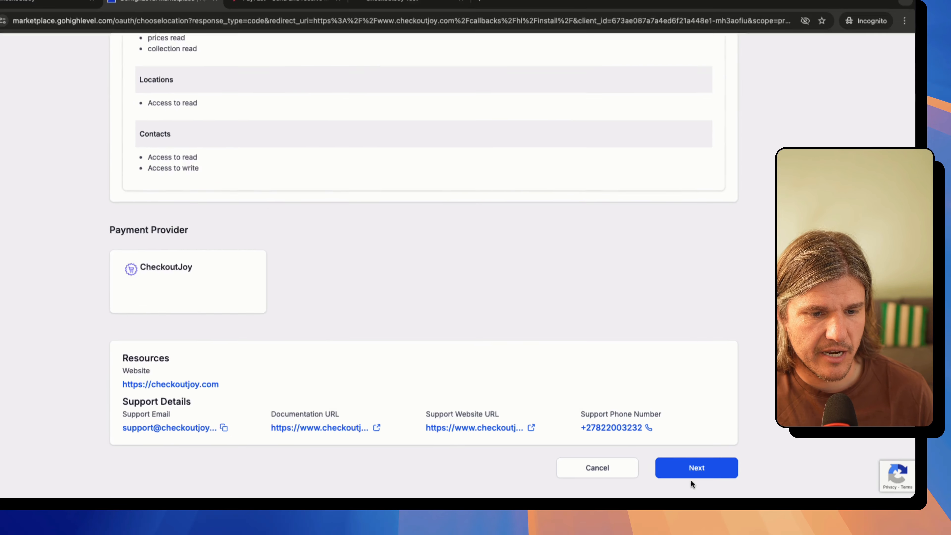
left_click(717, 470)
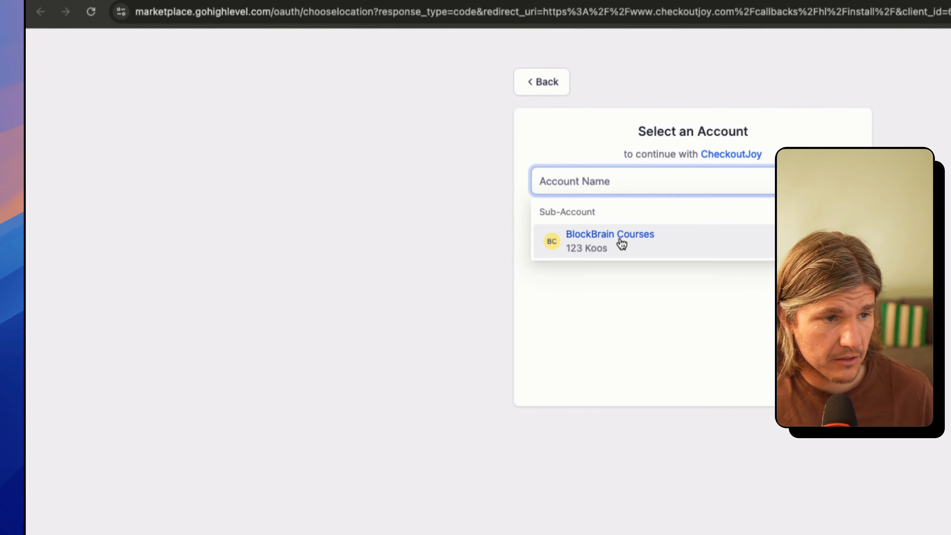
left_click(622, 243)
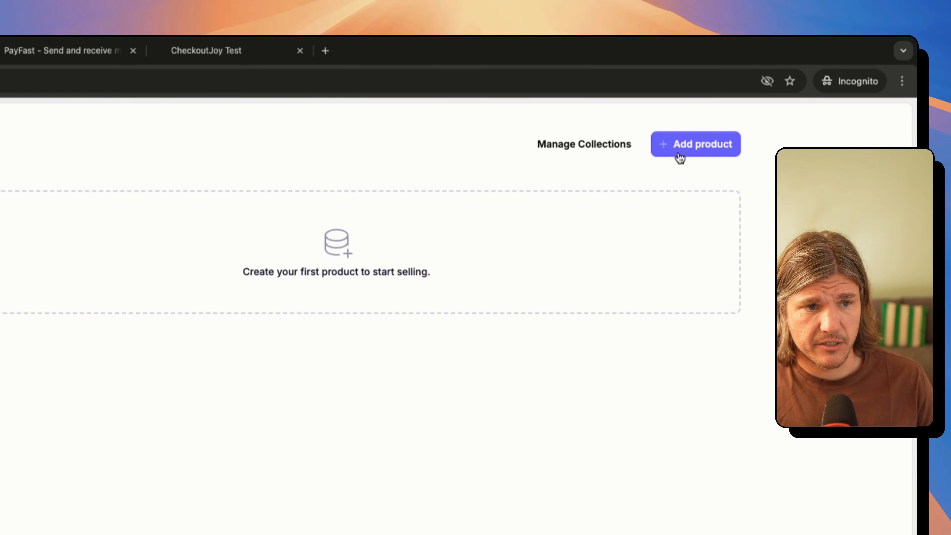
Start adding a new HighLevel product in CheckoutJoy
left_click(758, 110)
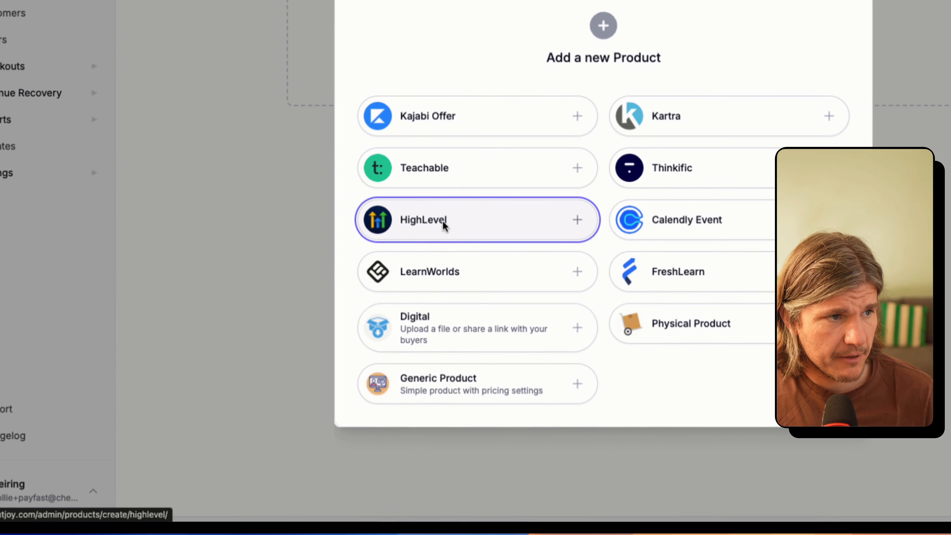
left_click(443, 225)
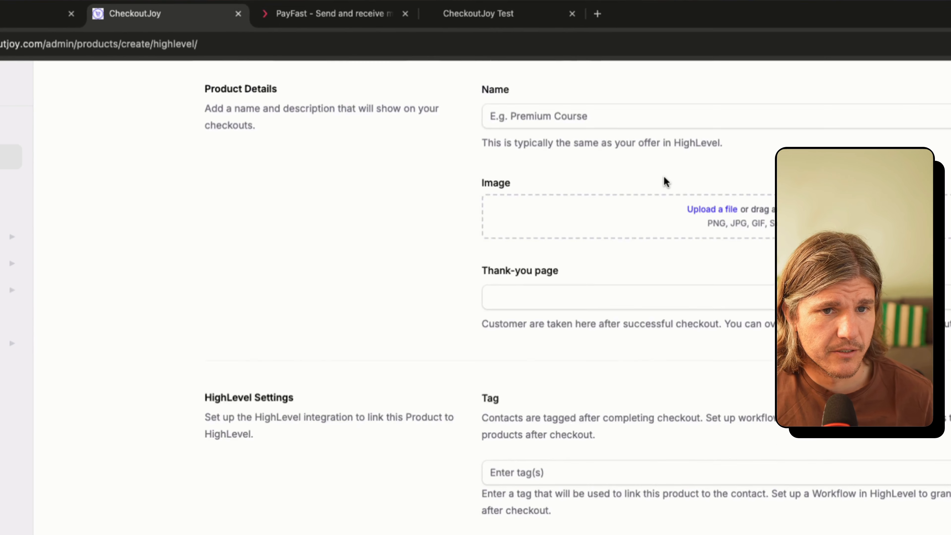
Name the product HighLevel PayFast Product
left_click(585, 116)
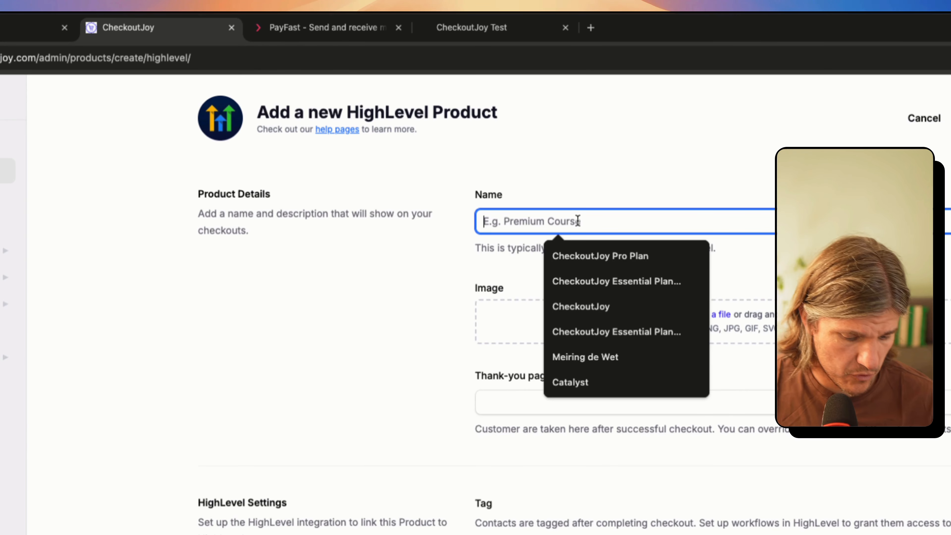
type("{Pa")
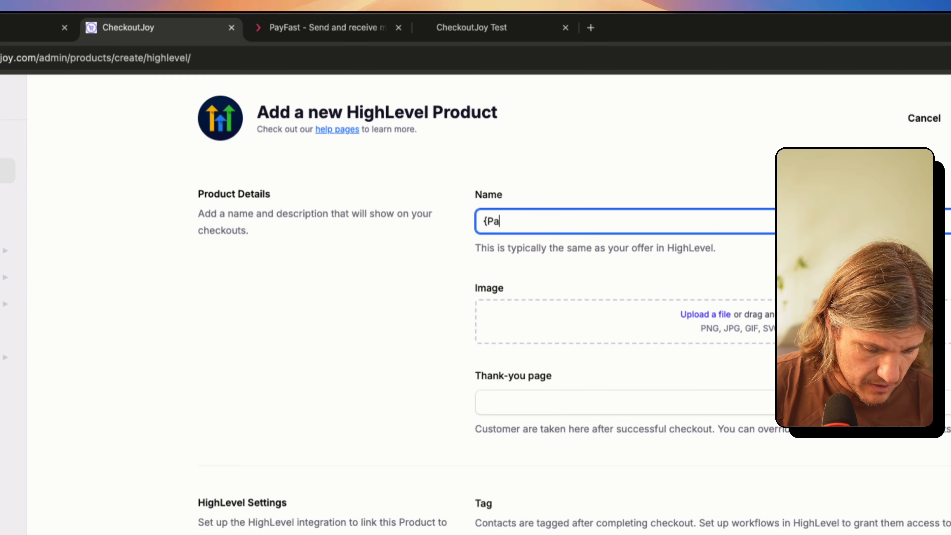
key("BackSpace")
key("BackSpace")
type("Hi")
key("BackSpace")
key("BackSpace")
key("BackSpace")
type("H")
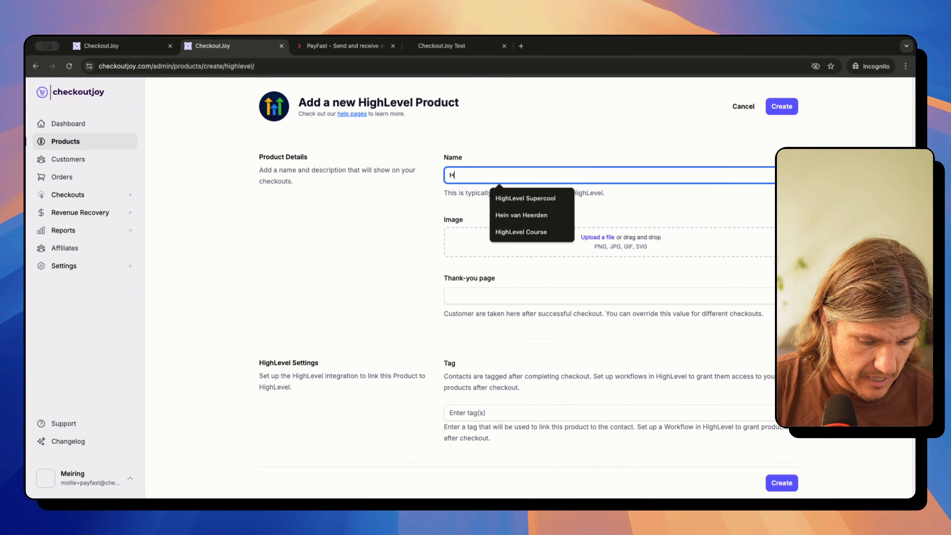
type("ighLevel ")
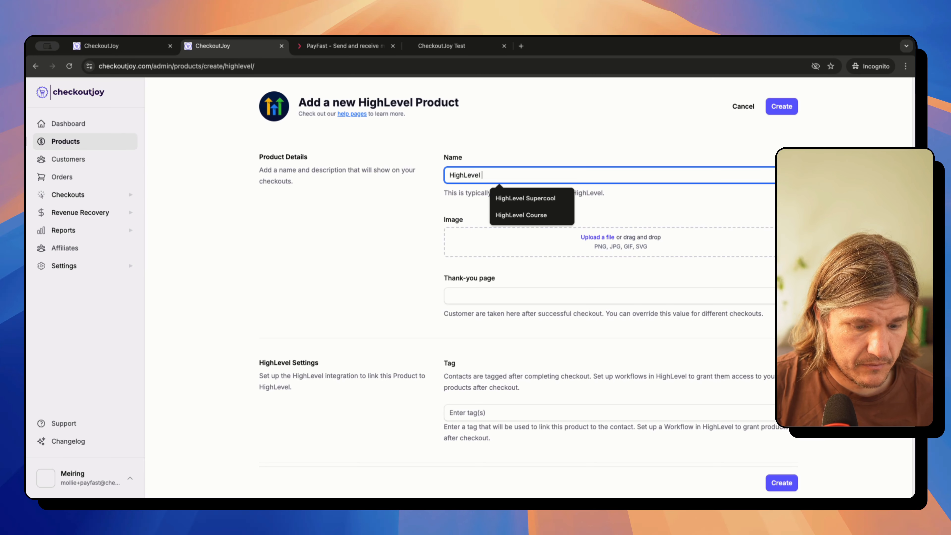
type("PayFast Product")
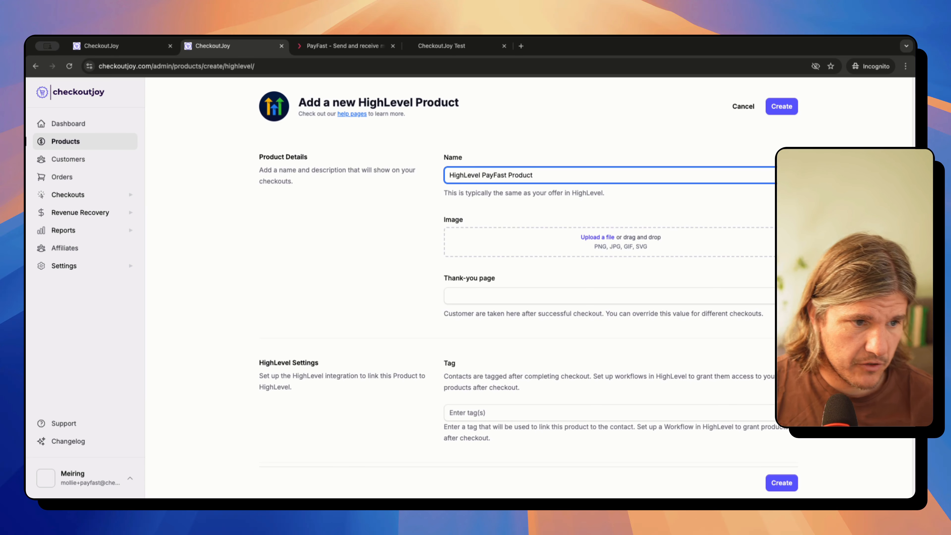
scroll(515, 197, "down", 1)
scroll(512, 268, "down", 1)
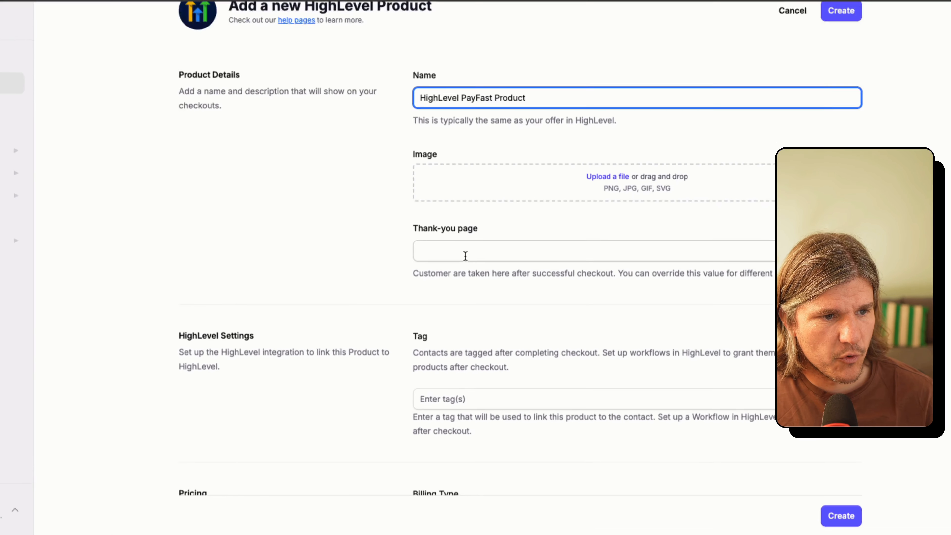
left_click(490, 297)
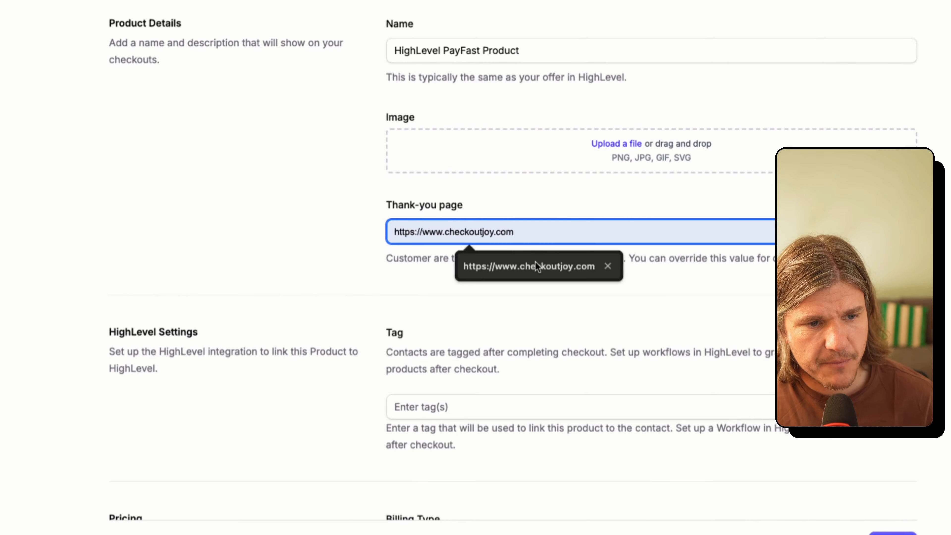
left_click(535, 261)
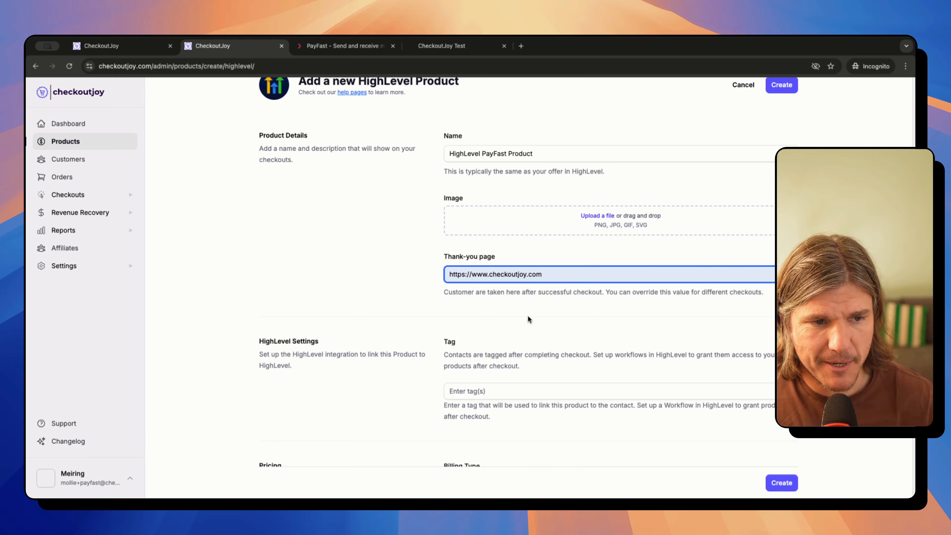
scroll(528, 378, "down", 3)
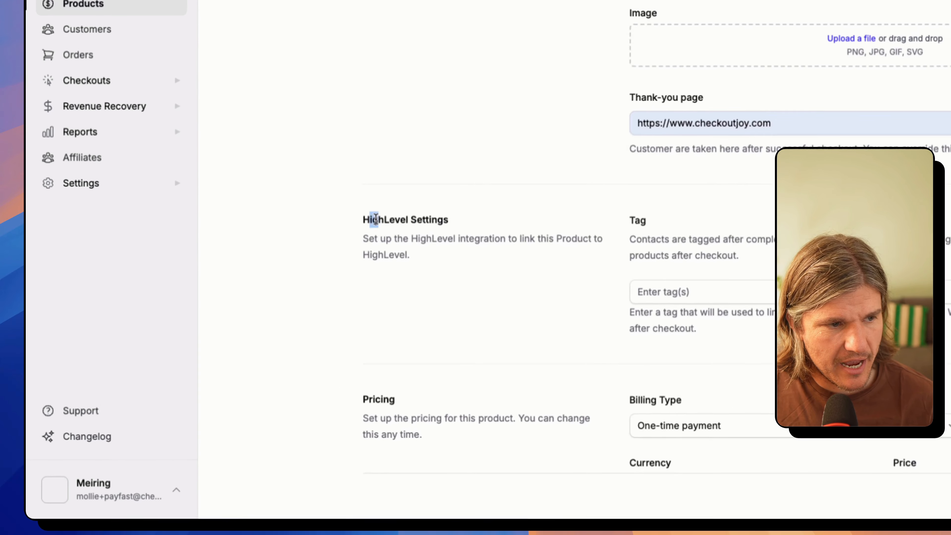
left_click_drag(264, 292, 316, 292)
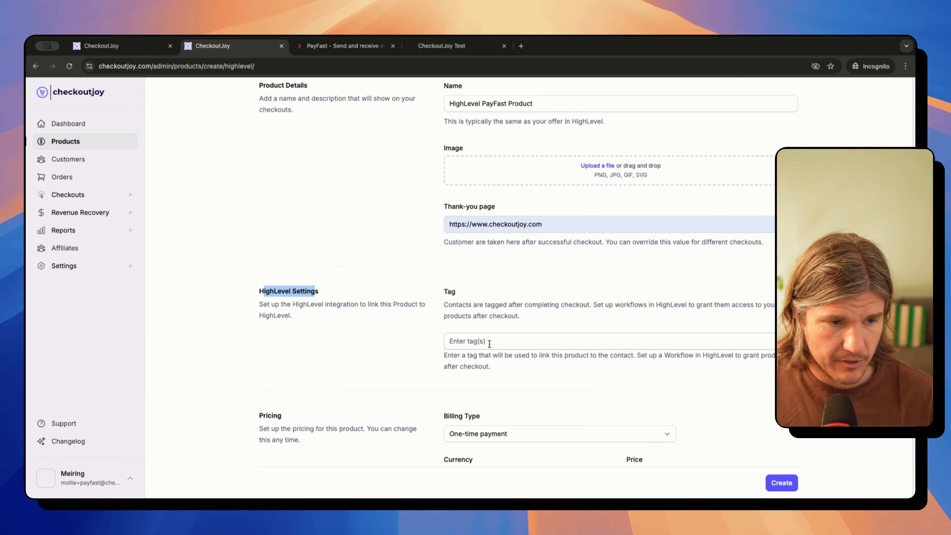
Add the tags payfast and checkoutjoy to the product's HighLevel settings
left_click(489, 342)
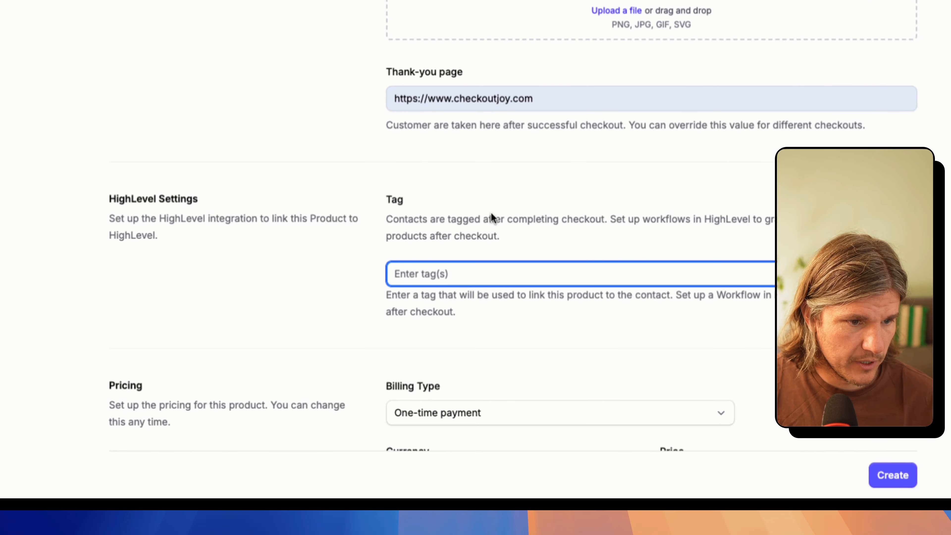
type("payfast")
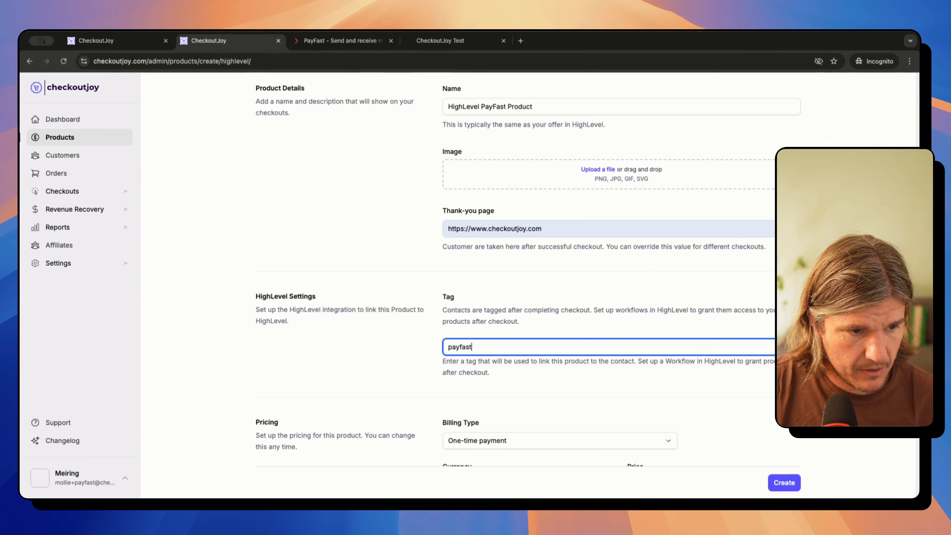
key("Return")
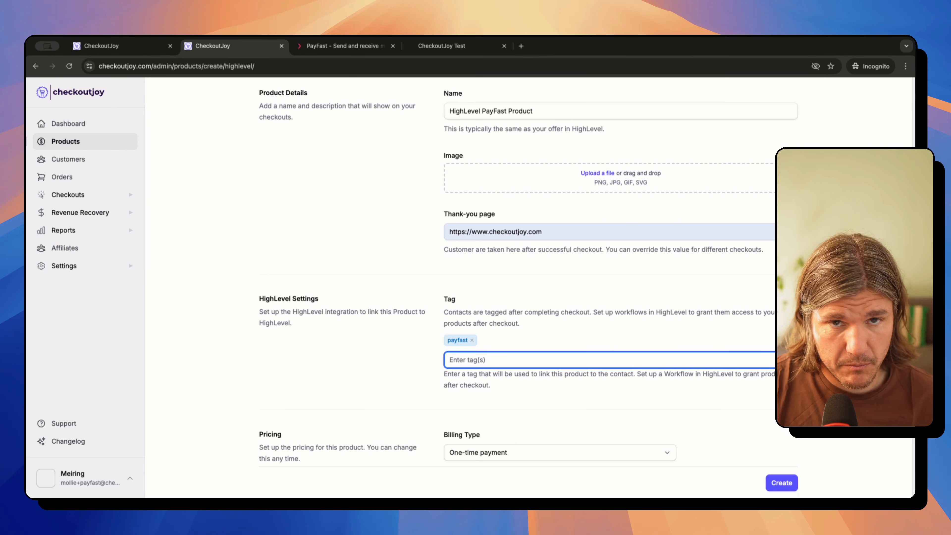
type("checkoutjoy")
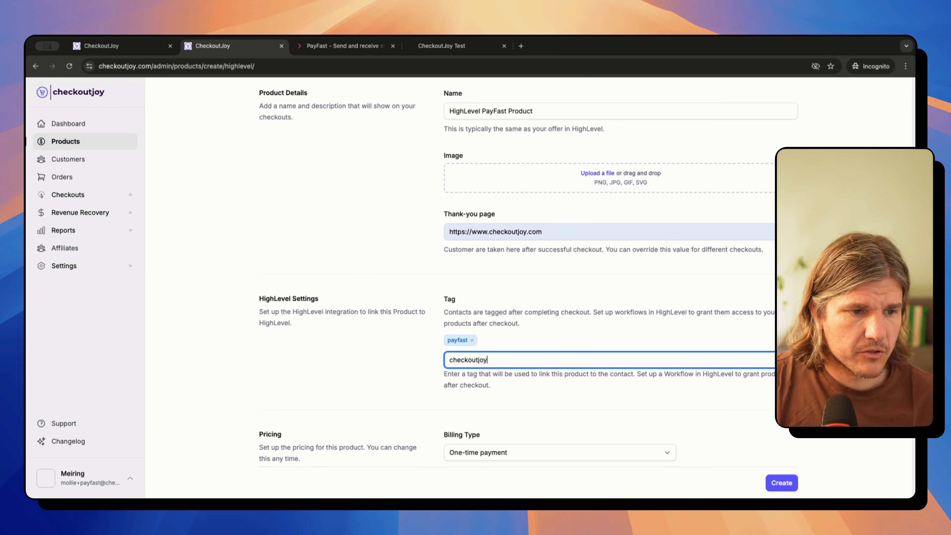
key("Return")
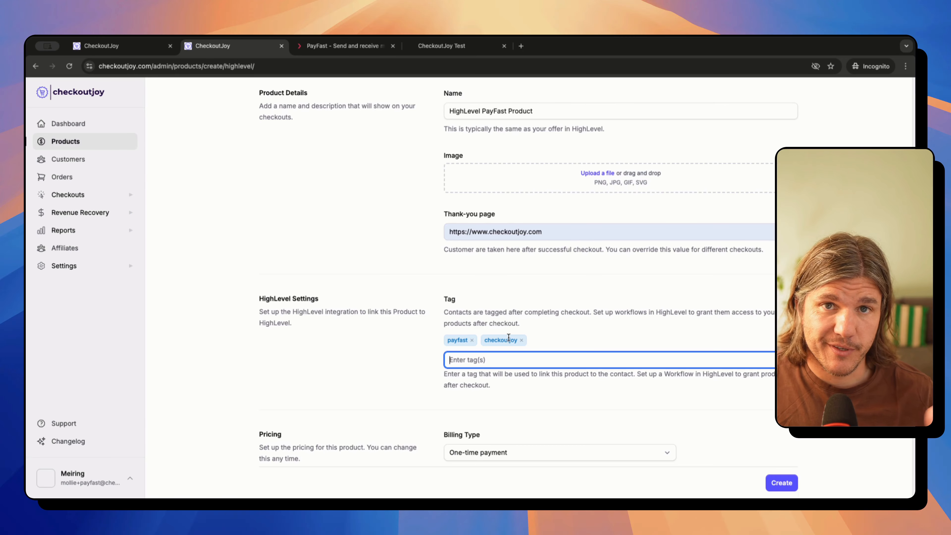
Set the product's currency to South African Rand - ZAR
scroll(498, 384, "down", 3)
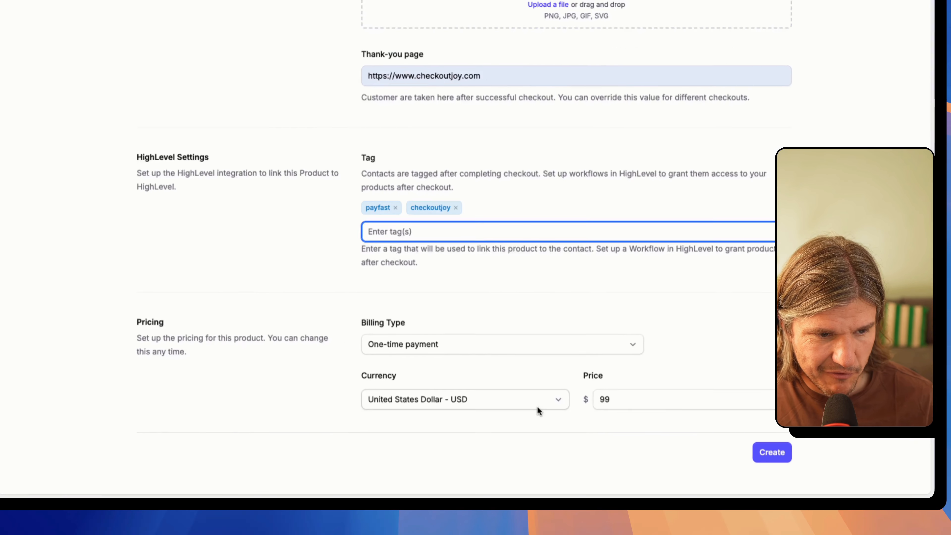
left_click(548, 418)
scroll(409, 435, "down", 2)
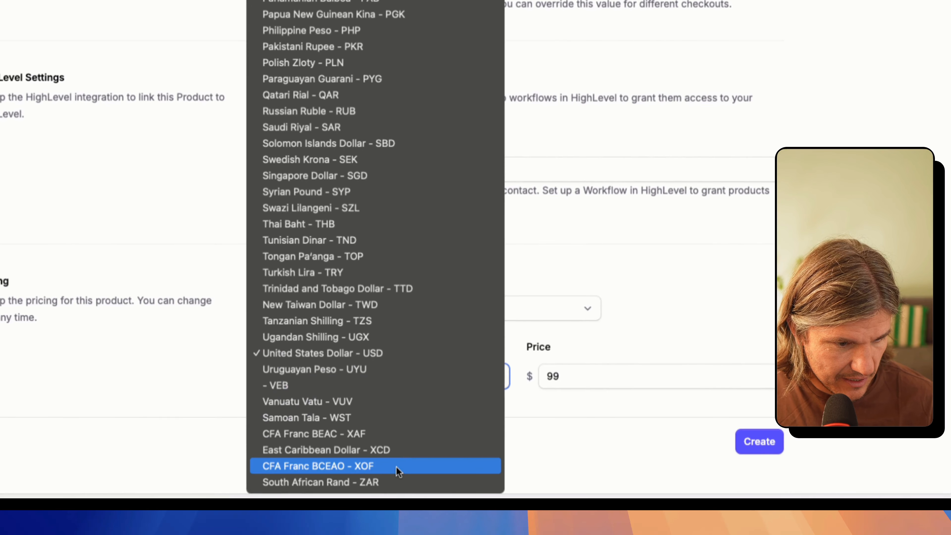
left_click(386, 482)
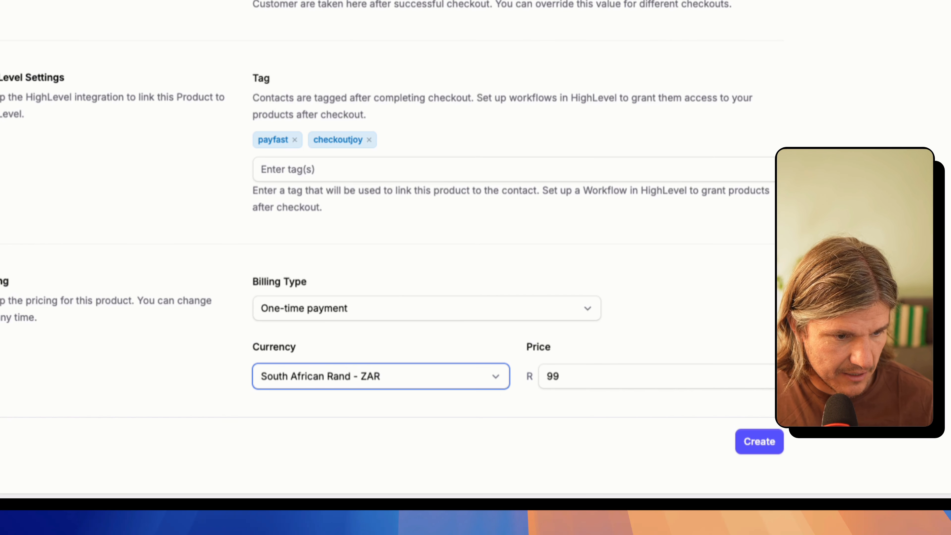
Set the product price to 999 and create the product
left_click(581, 379)
key("ctrl+a")
type("999")
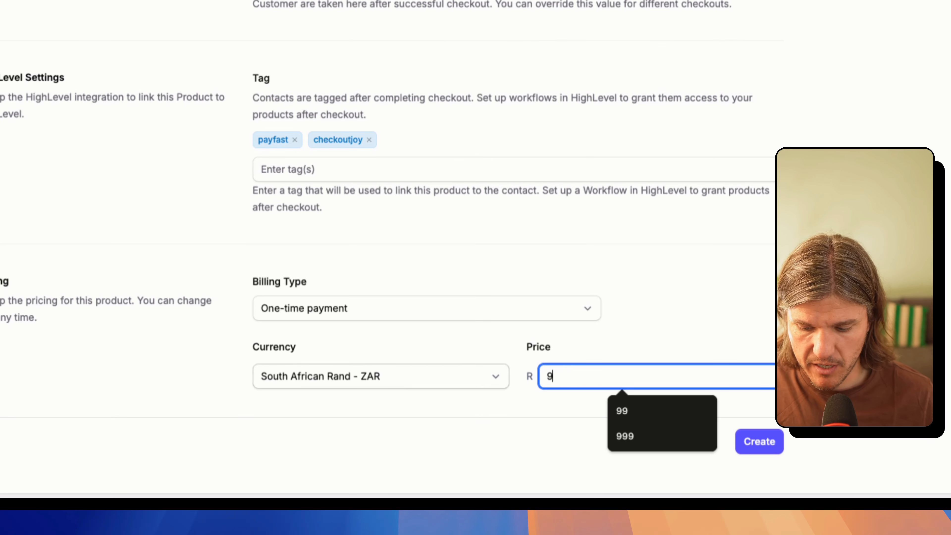
left_click(780, 446)
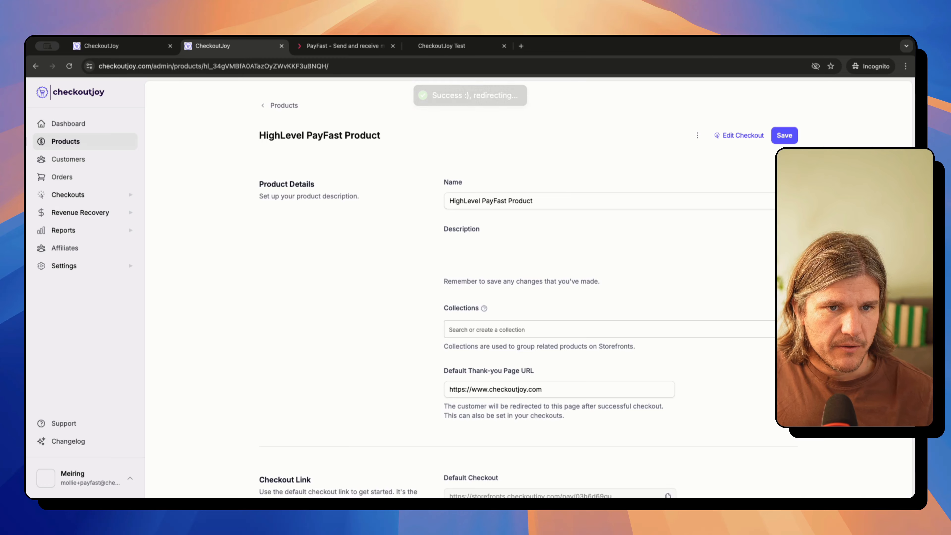
Open the product's checkout editor and enable billing address collection in the form fields, then save
scroll(594, 350, "down", 10)
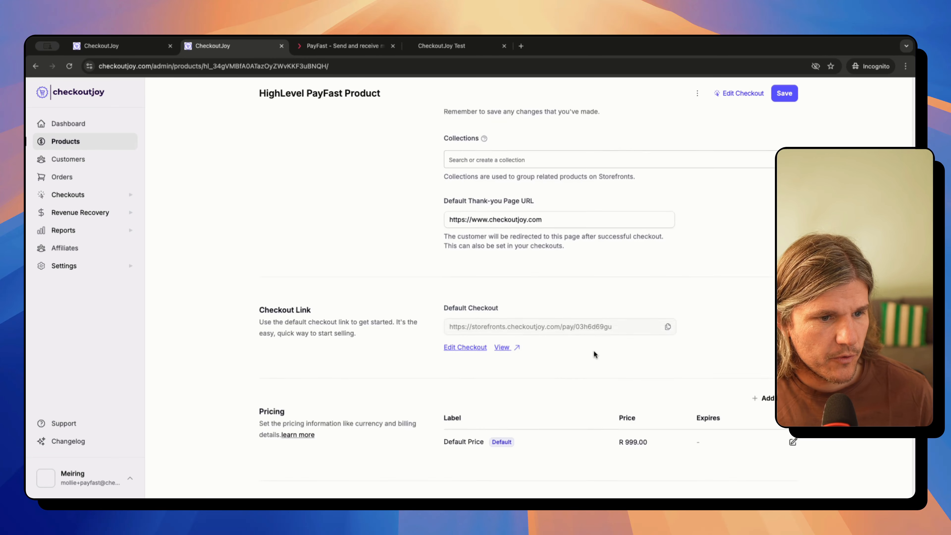
scroll(594, 354, "up", 10)
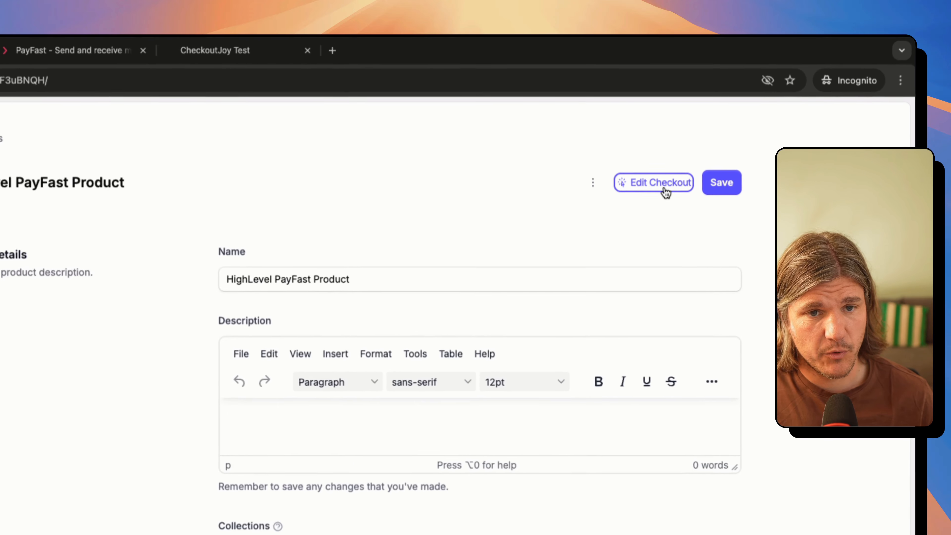
left_click(739, 135)
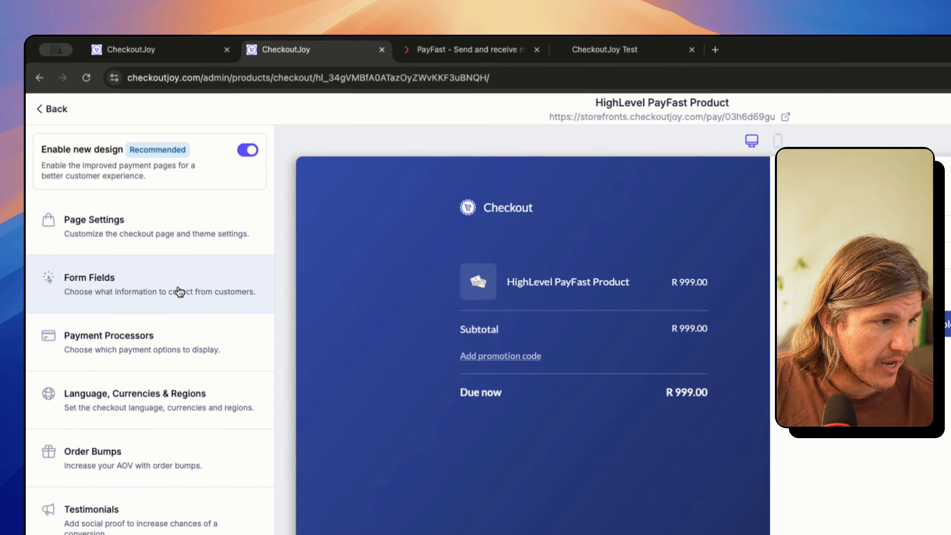
left_click(137, 220)
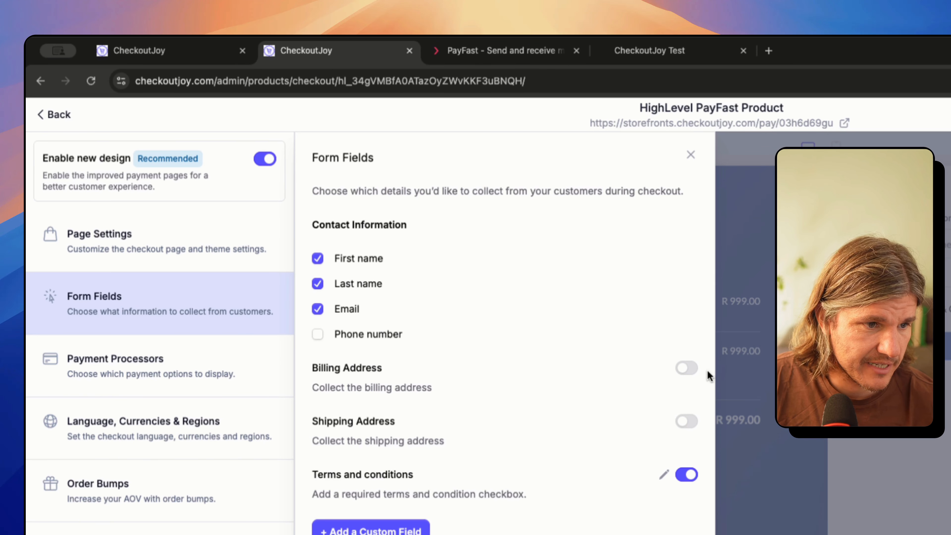
left_click(685, 368)
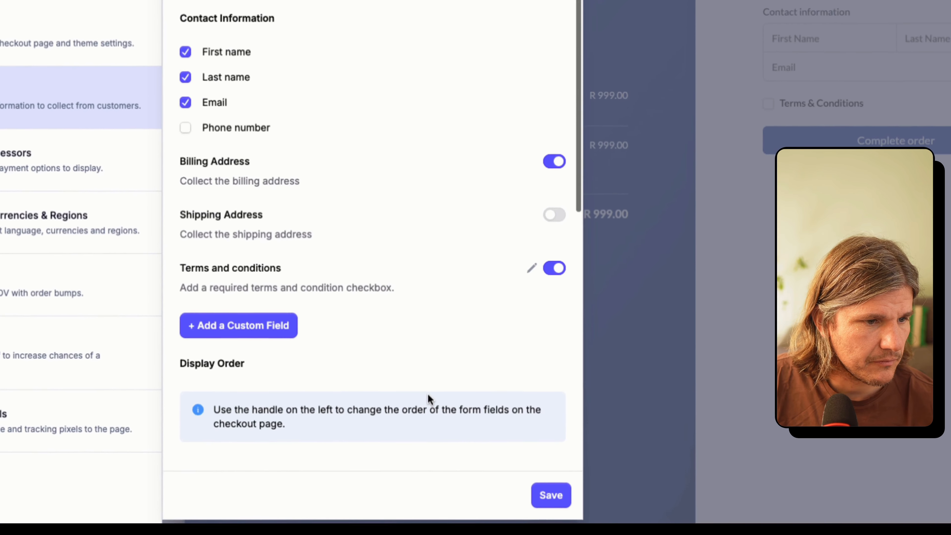
scroll(427, 396, "down", 3)
left_click(549, 493)
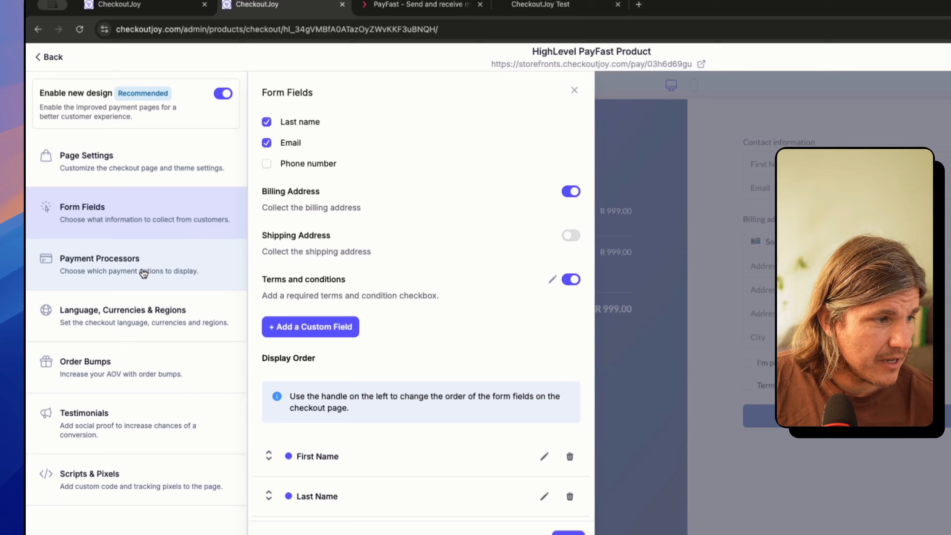
Review the payment processors and the language, currency and region settings, then save them
left_click(118, 264)
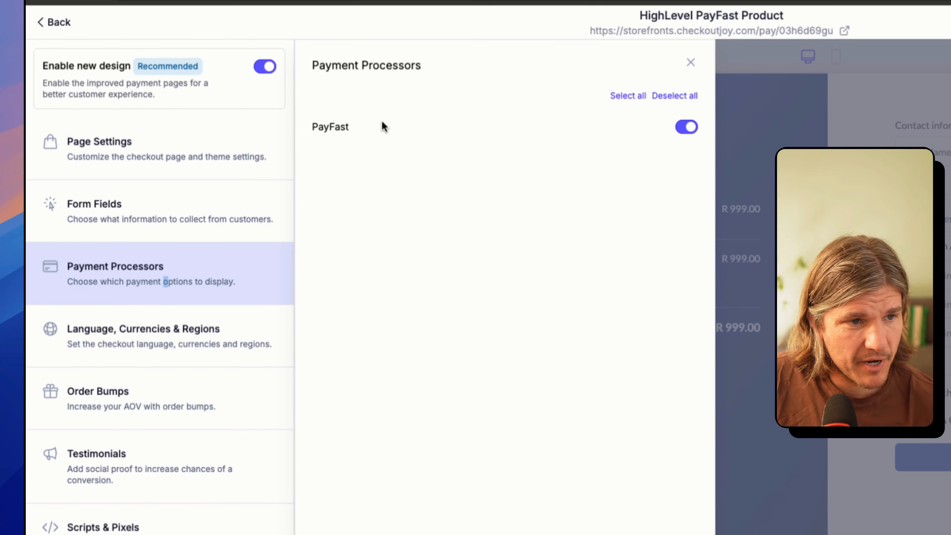
left_click(170, 328)
left_click(157, 335)
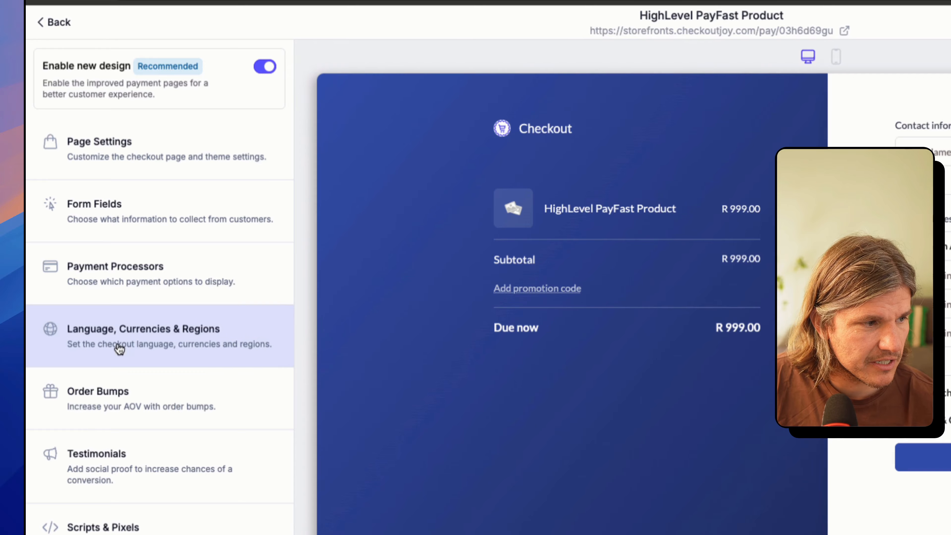
scroll(568, 191, "down", 2)
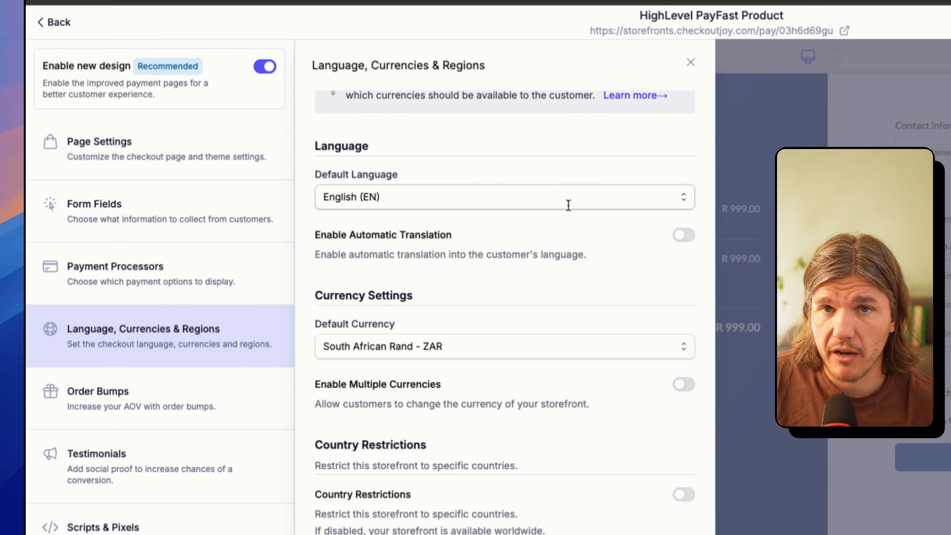
left_click(684, 198)
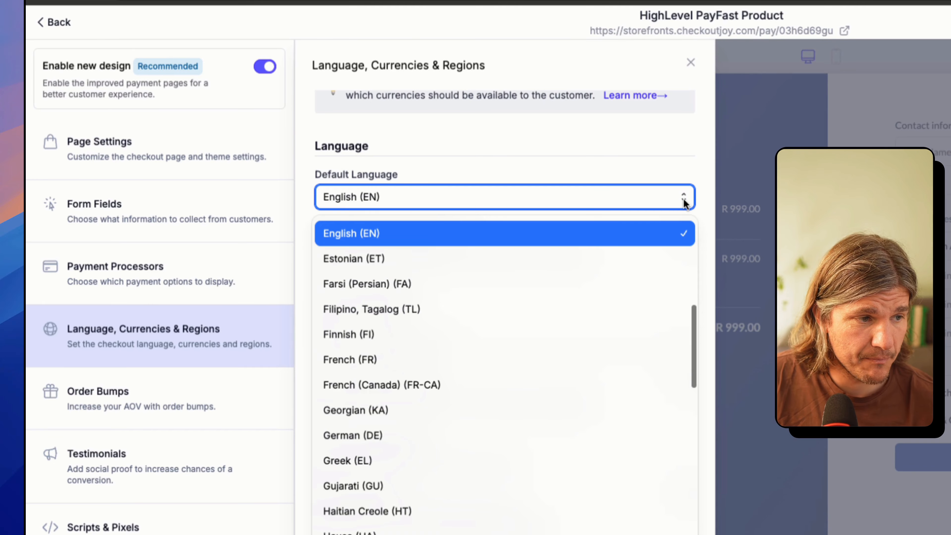
left_click(684, 199)
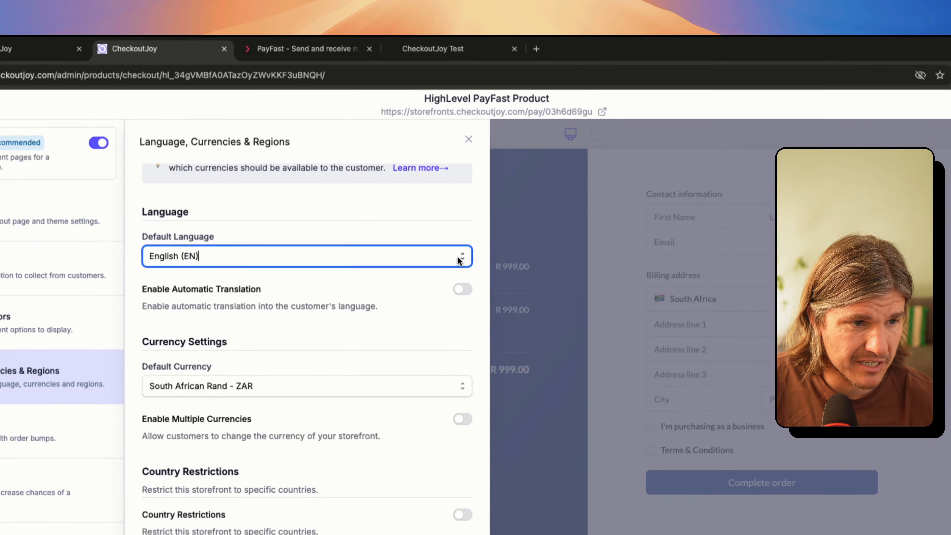
left_click(463, 207)
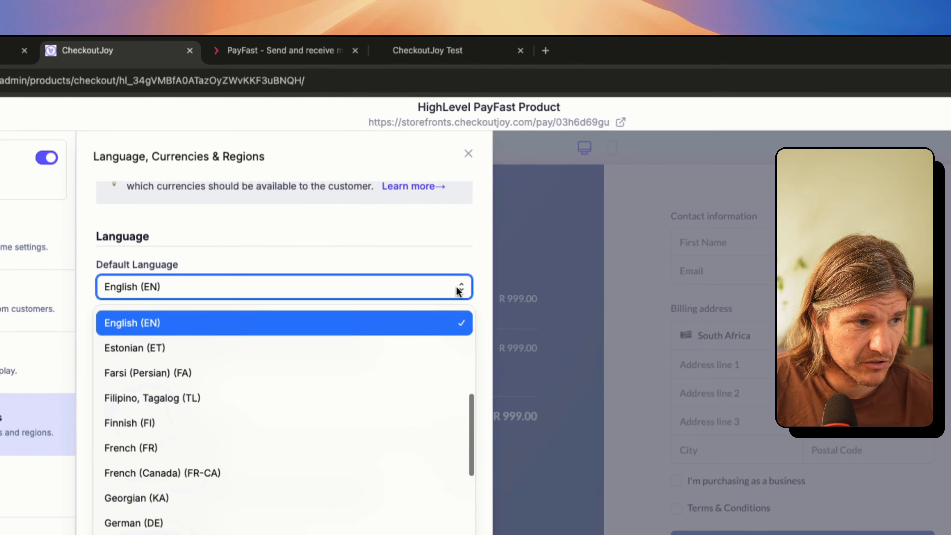
left_click(456, 290)
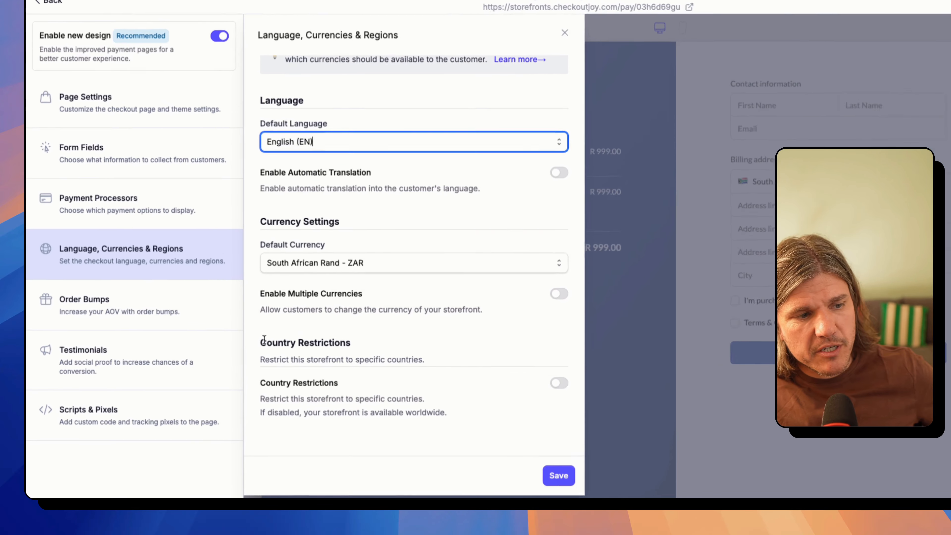
left_click_drag(224, 370, 263, 369)
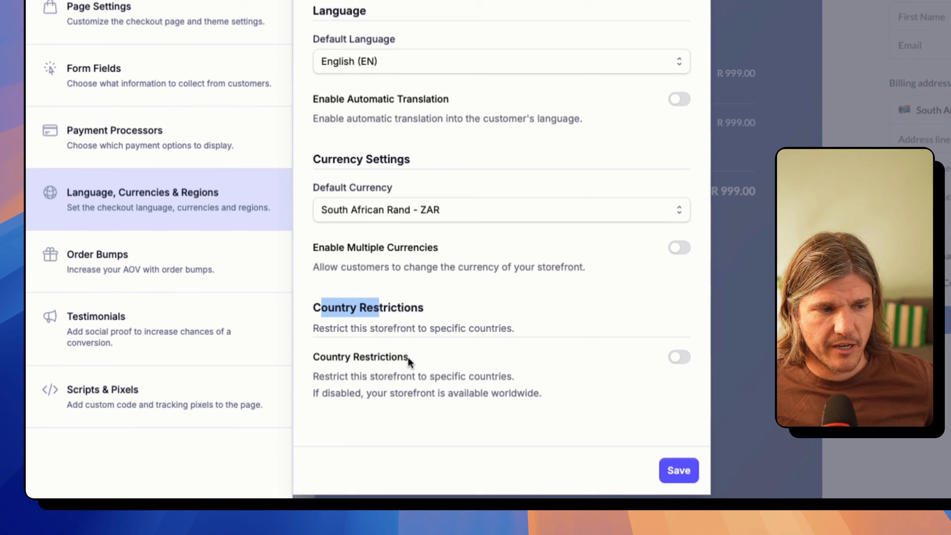
left_click(225, 406)
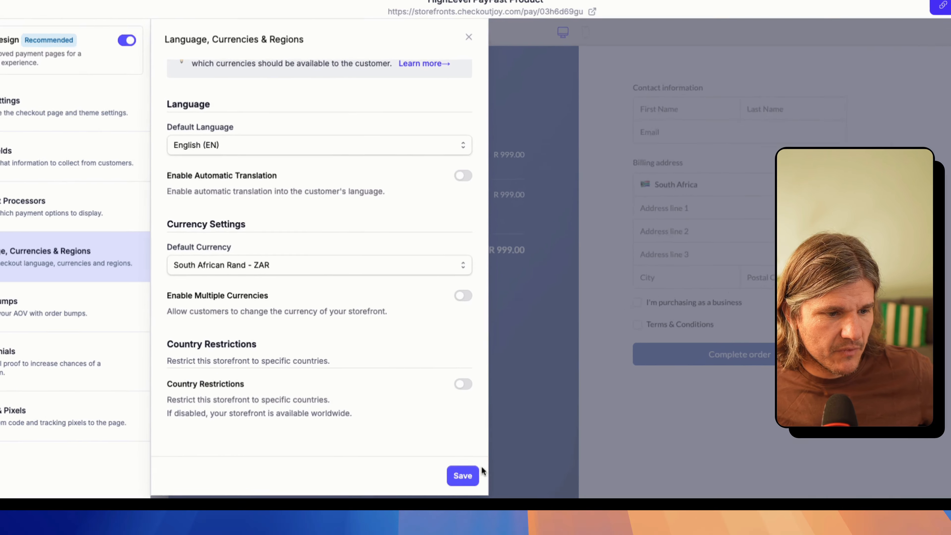
left_click(464, 480)
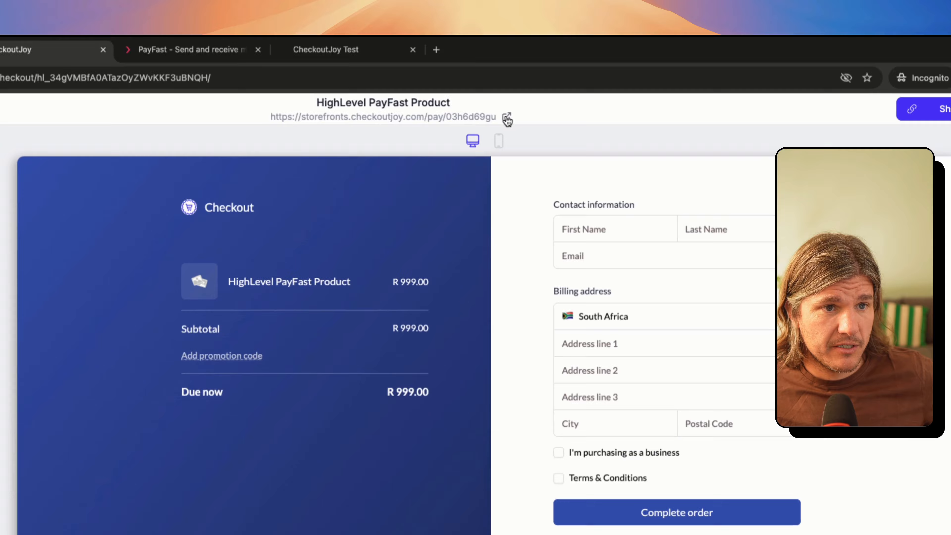
Open the product's checkout page in a new tab to preview it
left_click(507, 119)
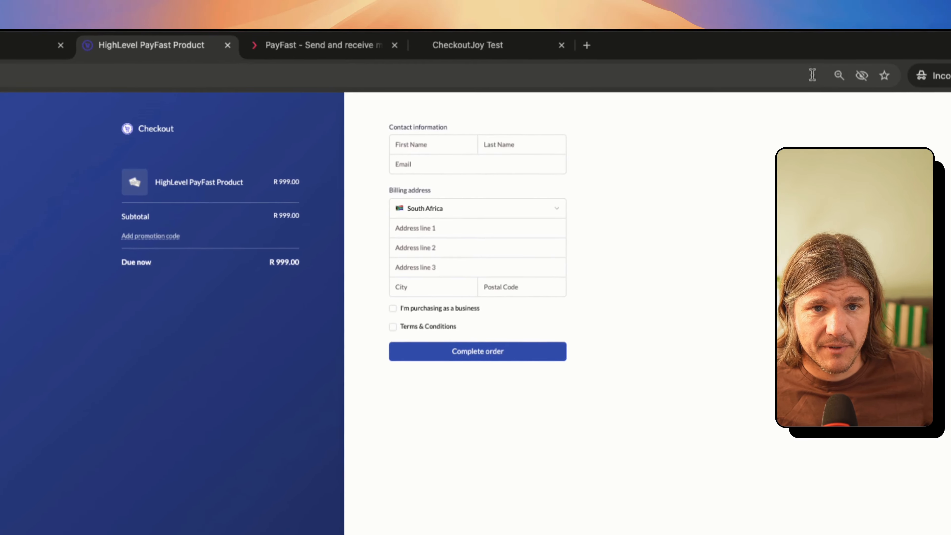
left_click(839, 75)
left_click(866, 105)
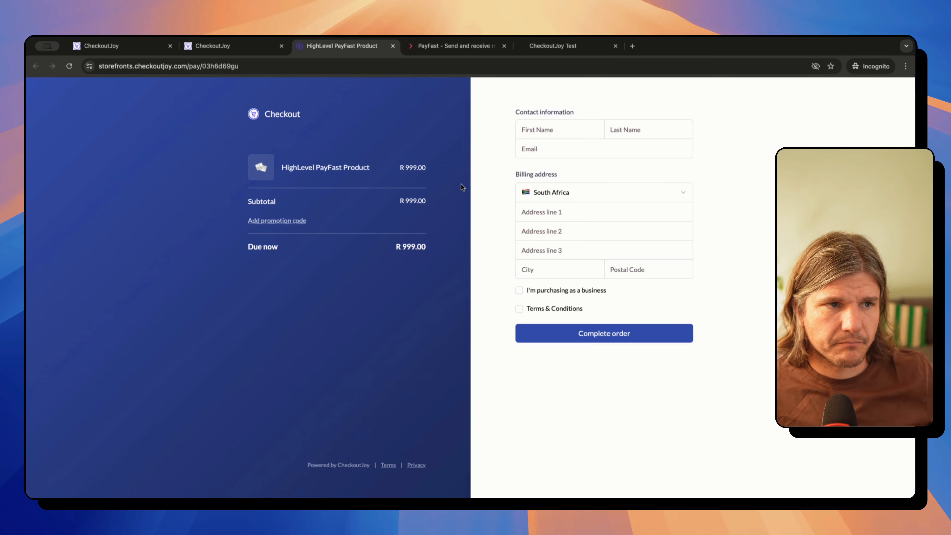
Switch to the HighLevel tab and create a new workflow from scratch
left_click(563, 50)
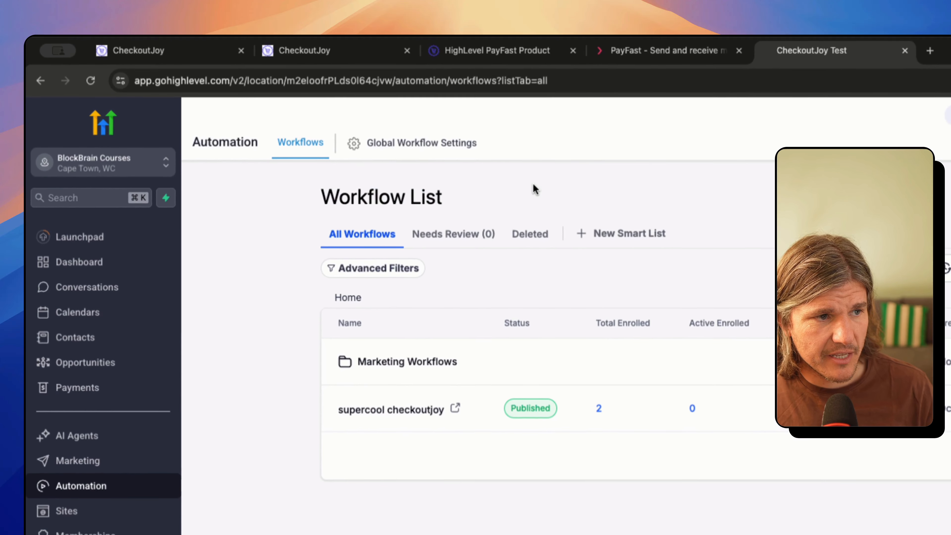
left_click(725, 197)
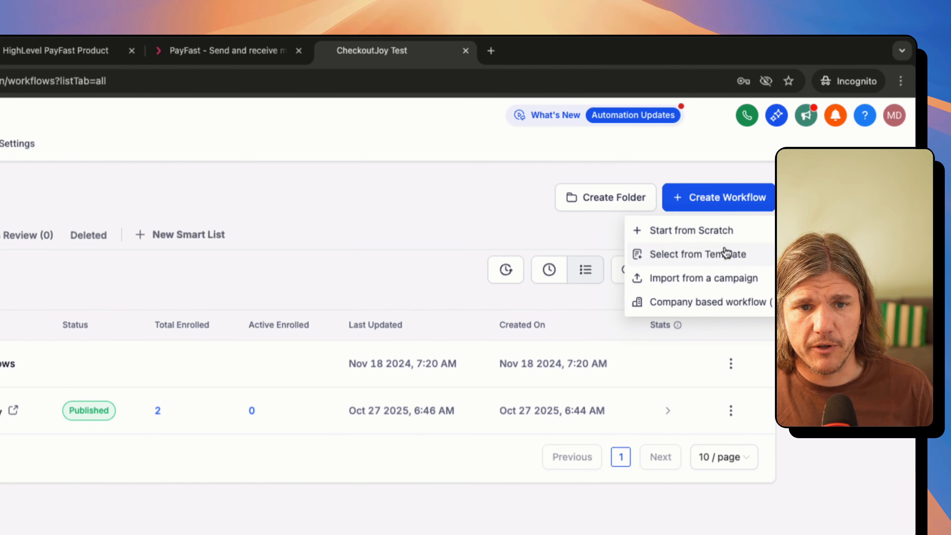
left_click(721, 235)
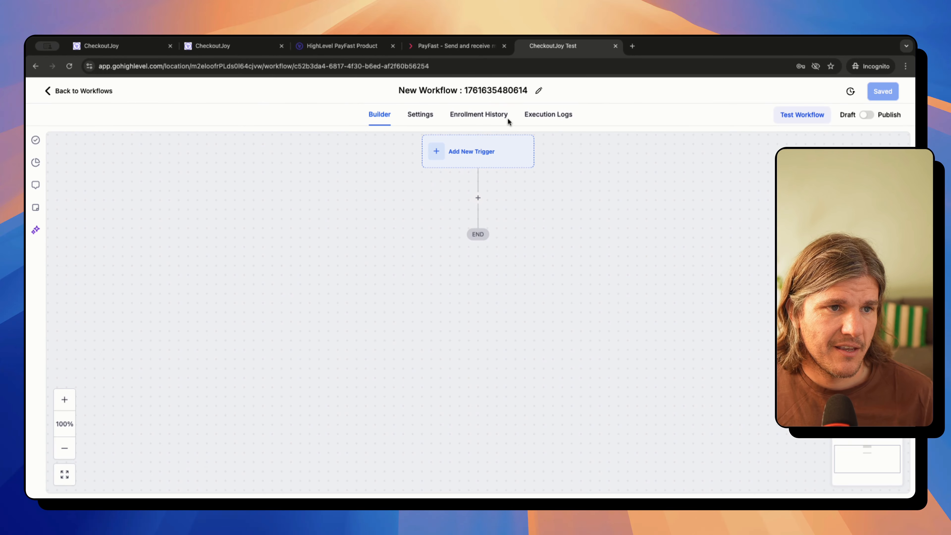
Rename the workflow PayFast checkoutjoy
left_click(538, 91)
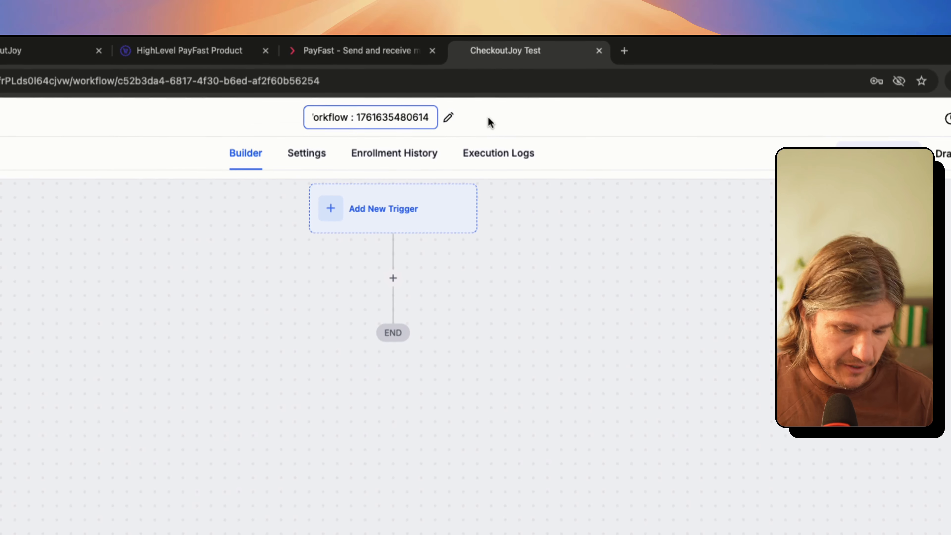
key("super+a")
type("PayFast")
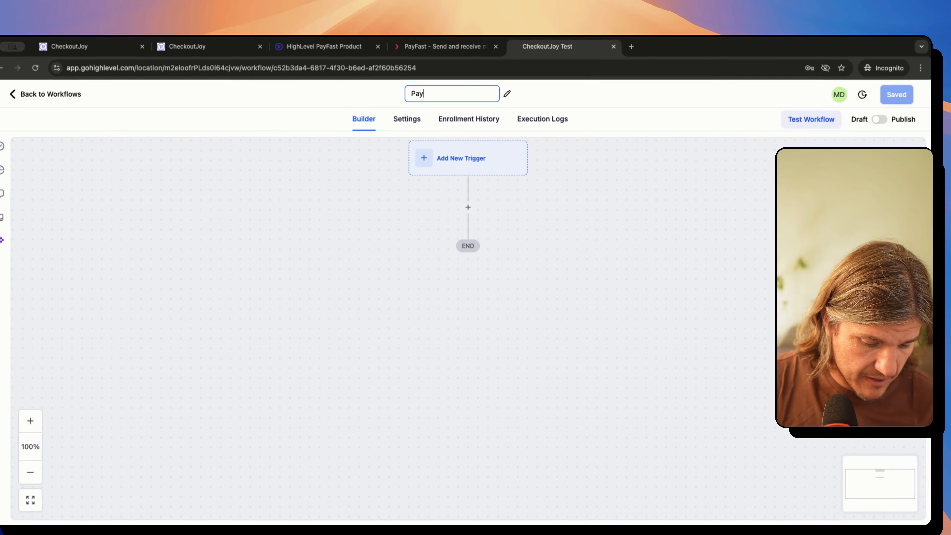
type(" chckoutjoy")
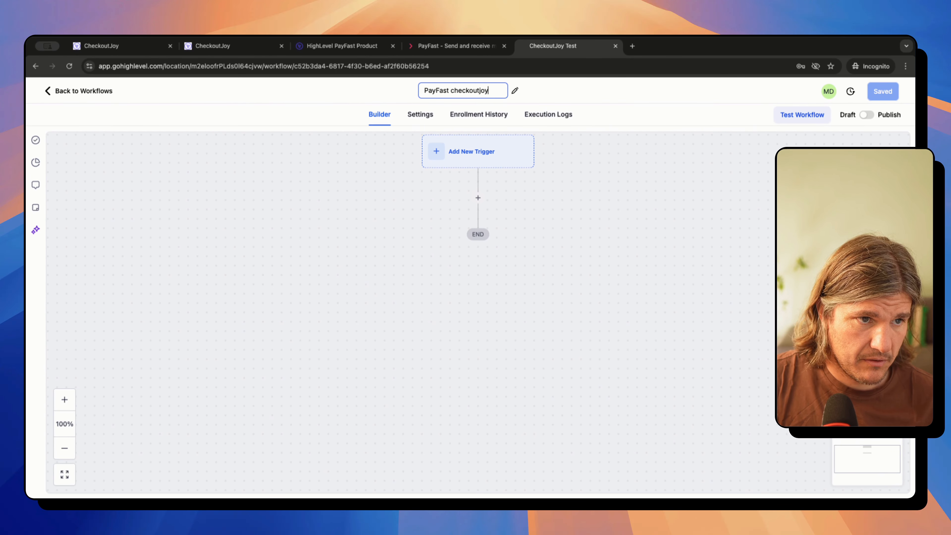
left_click(598, 140)
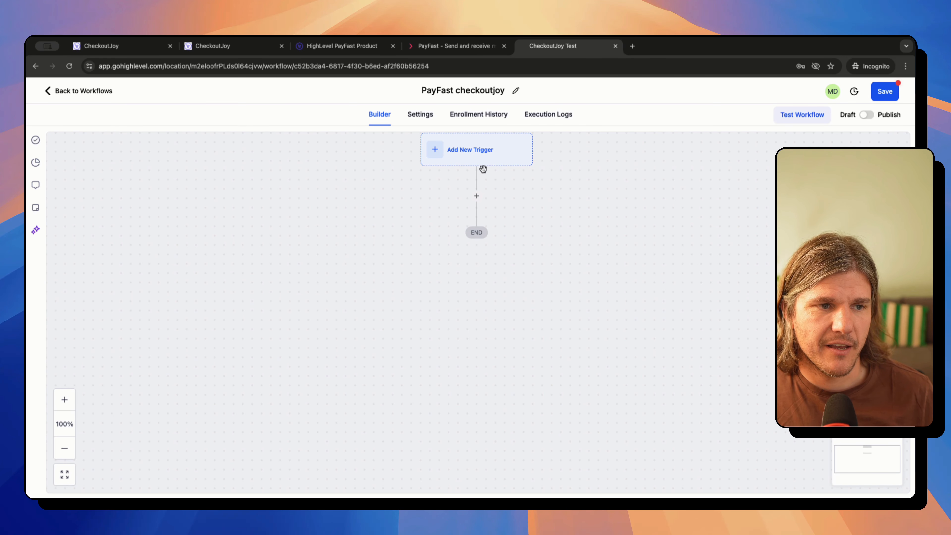
Add a Contact Tag trigger with a Tag Added filter for the payfast tag and save the trigger
left_click(491, 155)
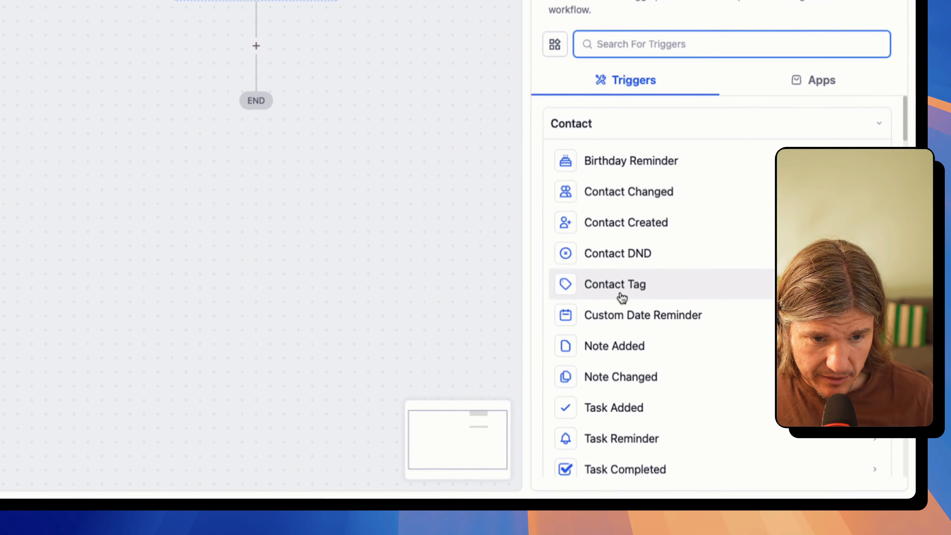
left_click(640, 294)
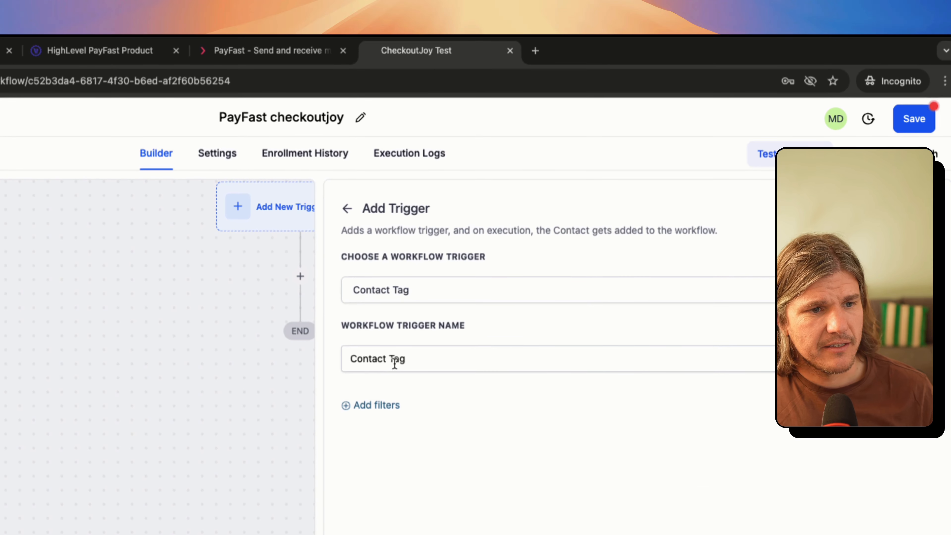
left_click(346, 408)
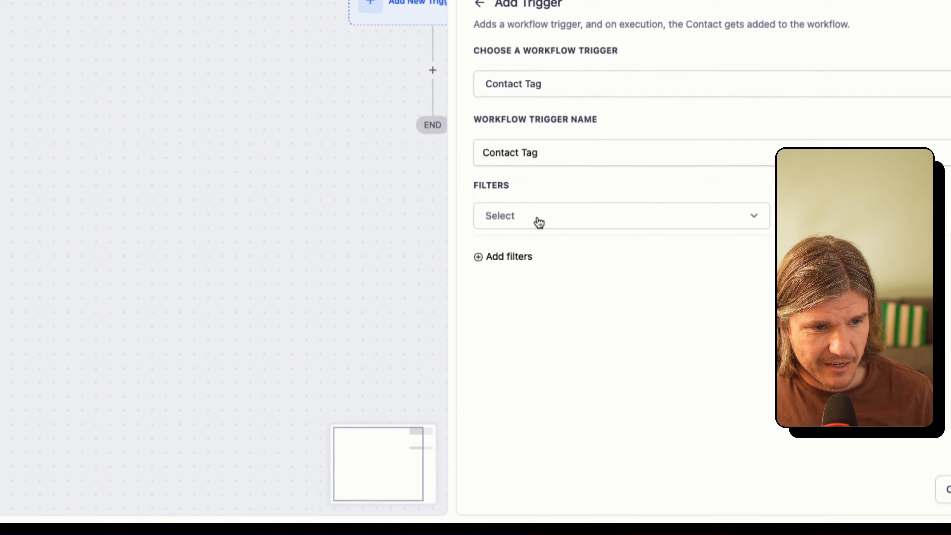
left_click(539, 223)
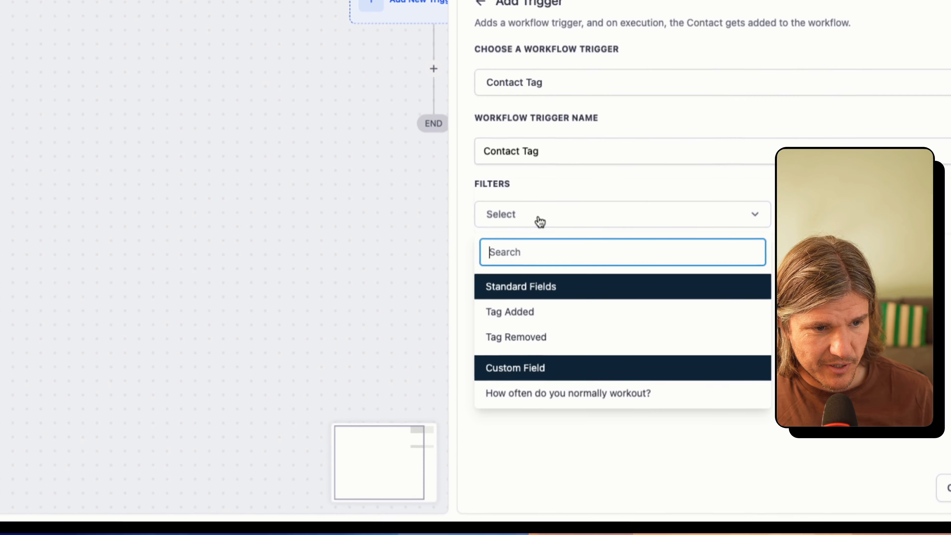
left_click(523, 311)
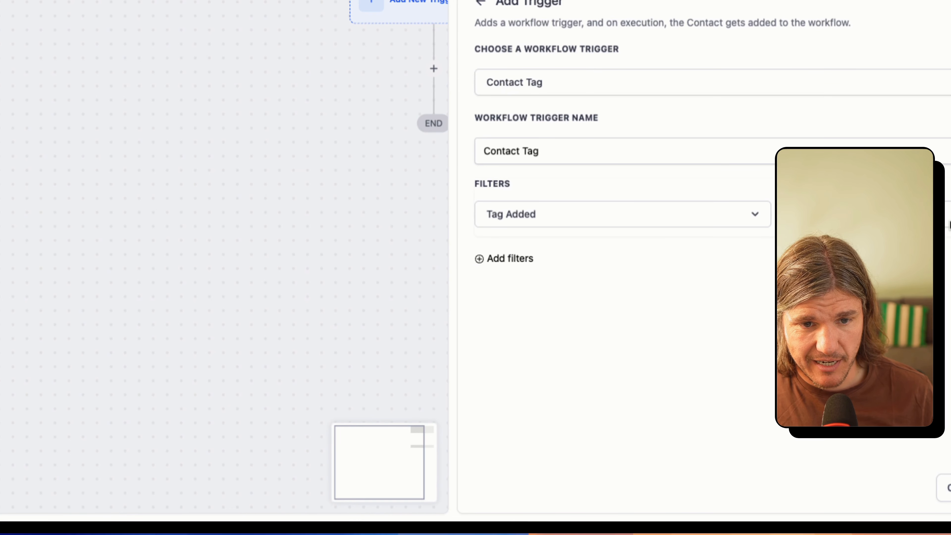
left_click(949, 220)
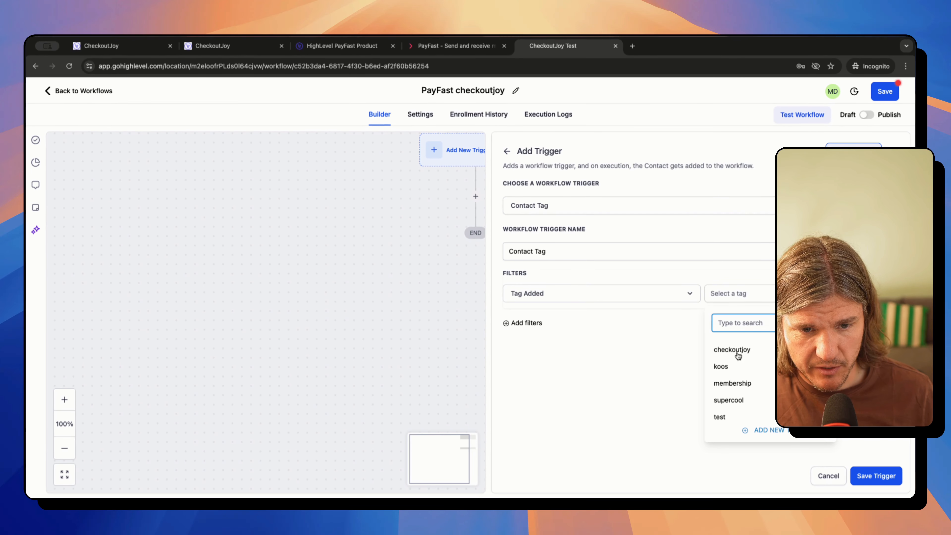
type("payfast")
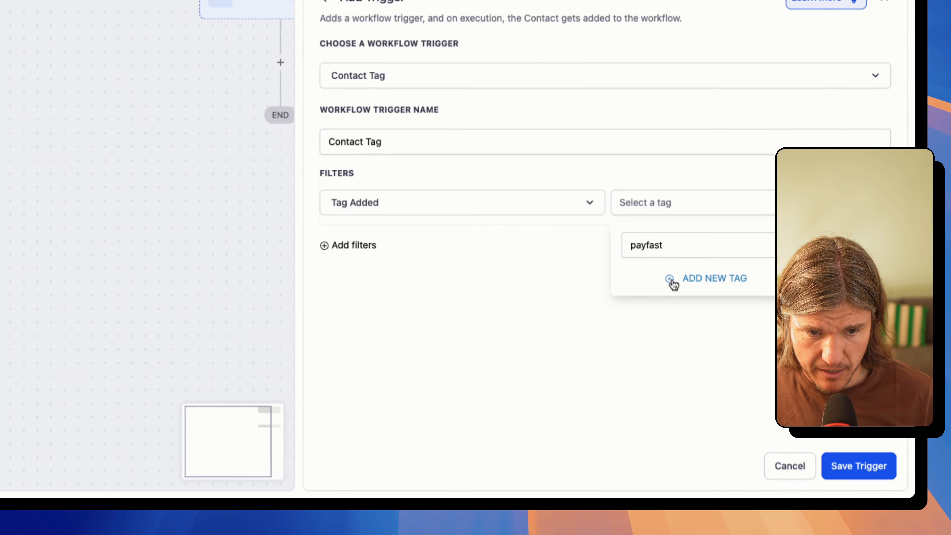
left_click(671, 280)
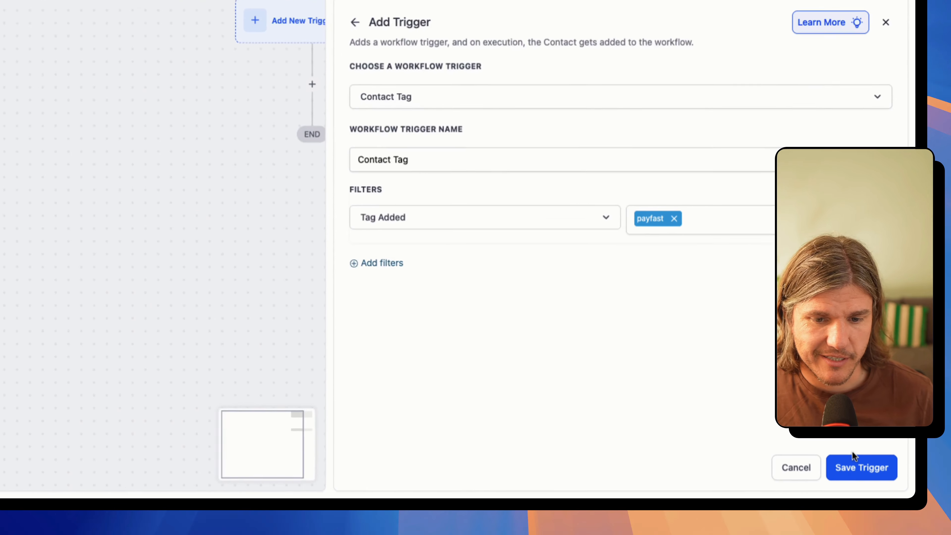
left_click(876, 476)
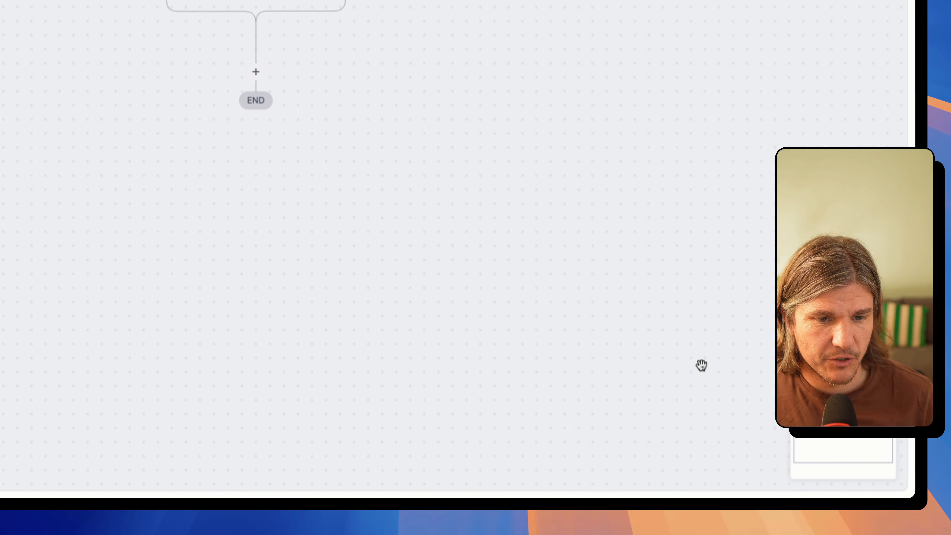
Add a Course Grant Offer action granting the Supercool Course offer, then save the workflow
scroll(703, 365, "up", 4)
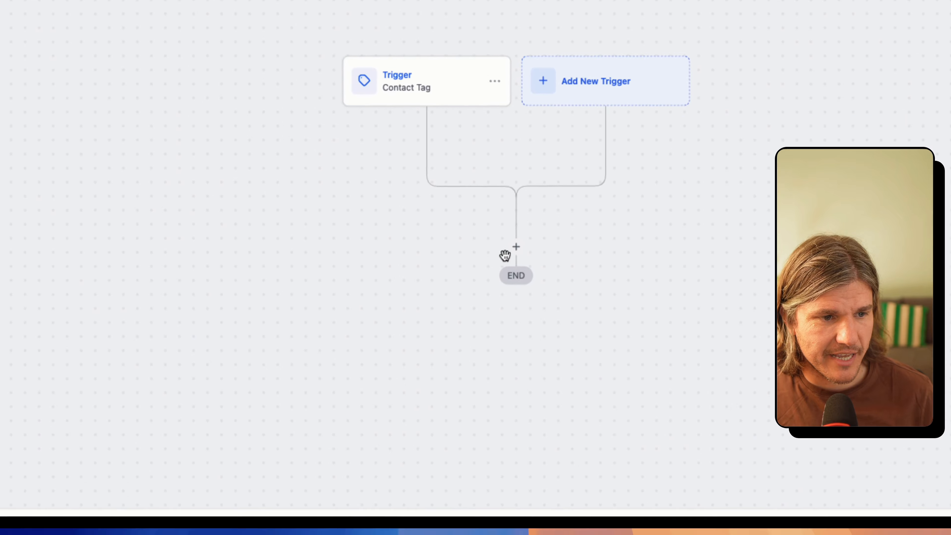
left_click(445, 416)
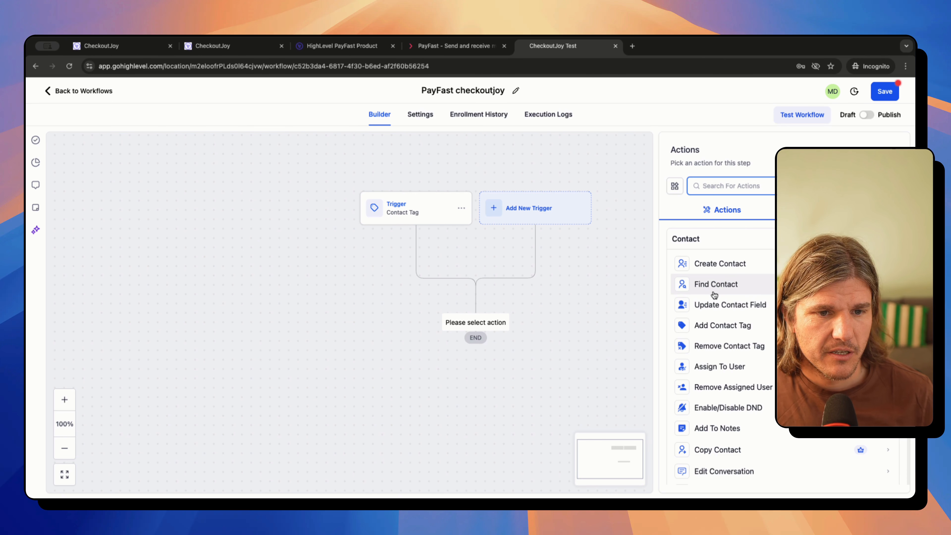
scroll(772, 278, "down", 10)
scroll(772, 278, "up", 3)
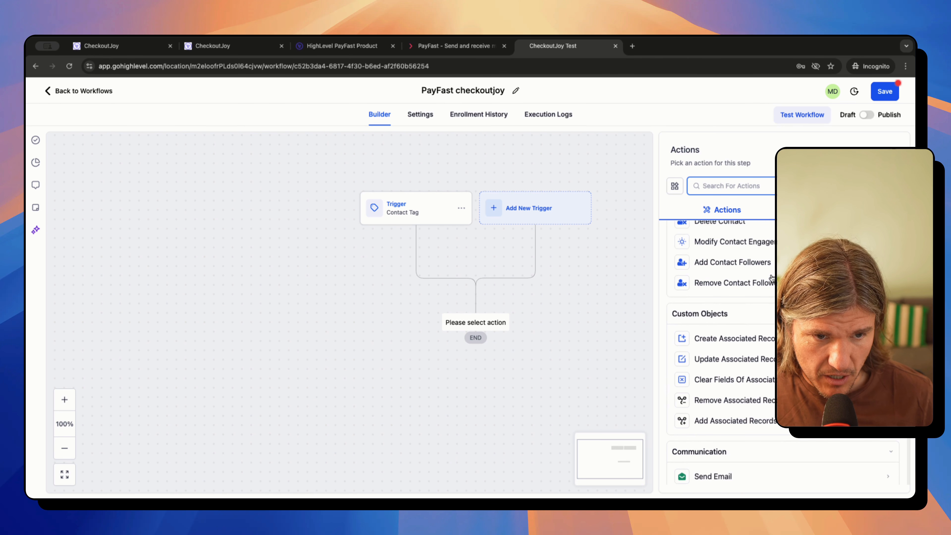
scroll(772, 278, "down", 2)
scroll(772, 278, "down", 15)
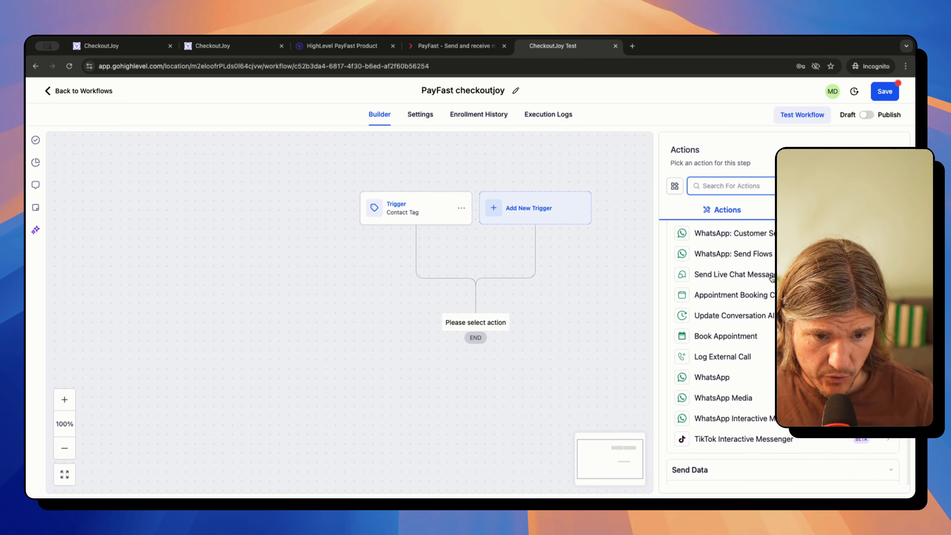
scroll(773, 278, "down", 3)
type("grant")
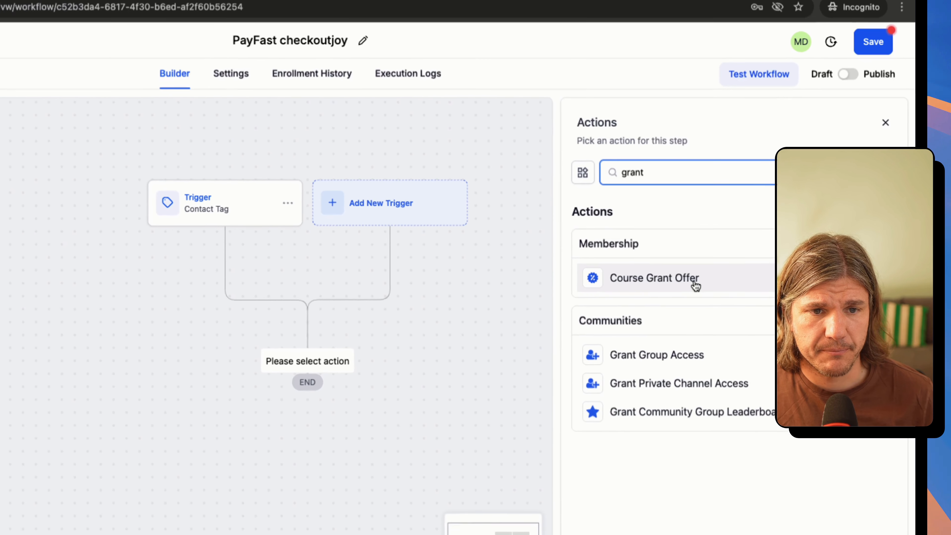
left_click(756, 265)
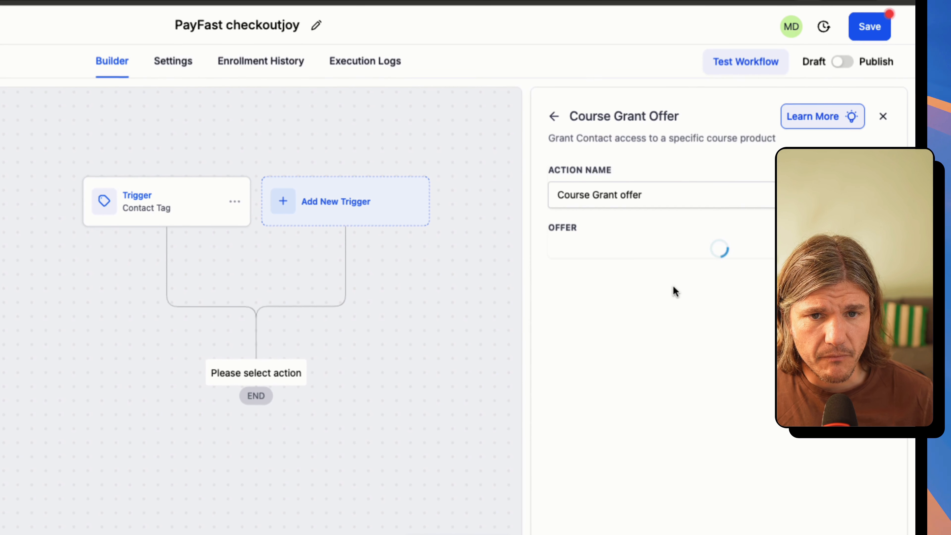
left_click(596, 250)
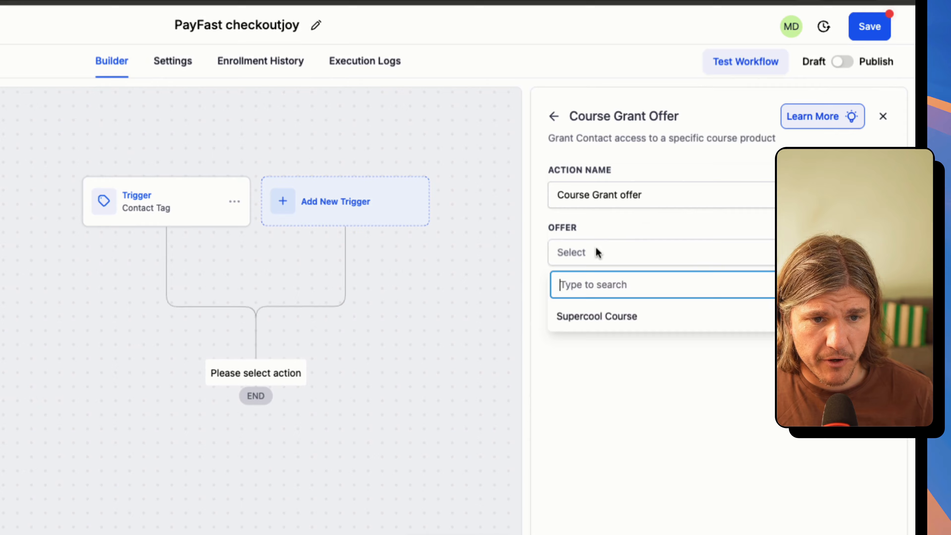
left_click(660, 322)
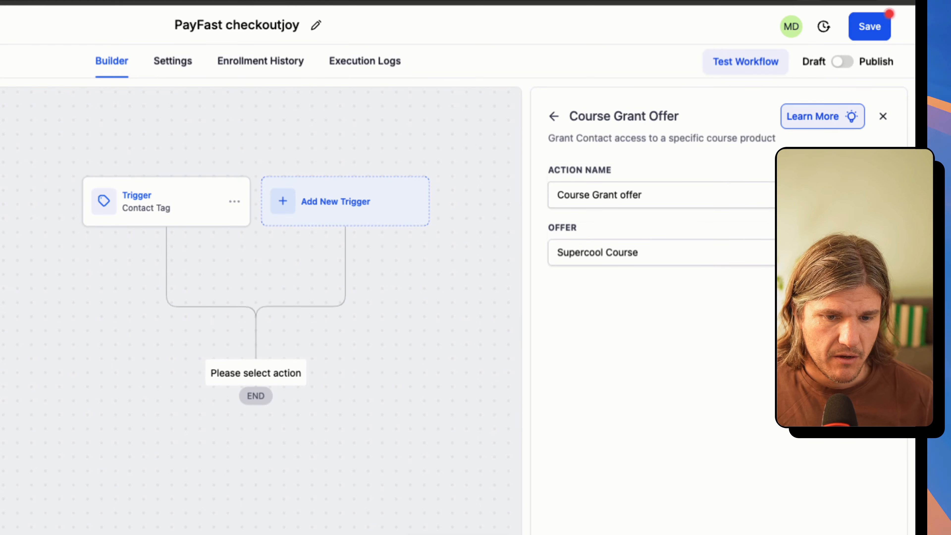
left_click(880, 29)
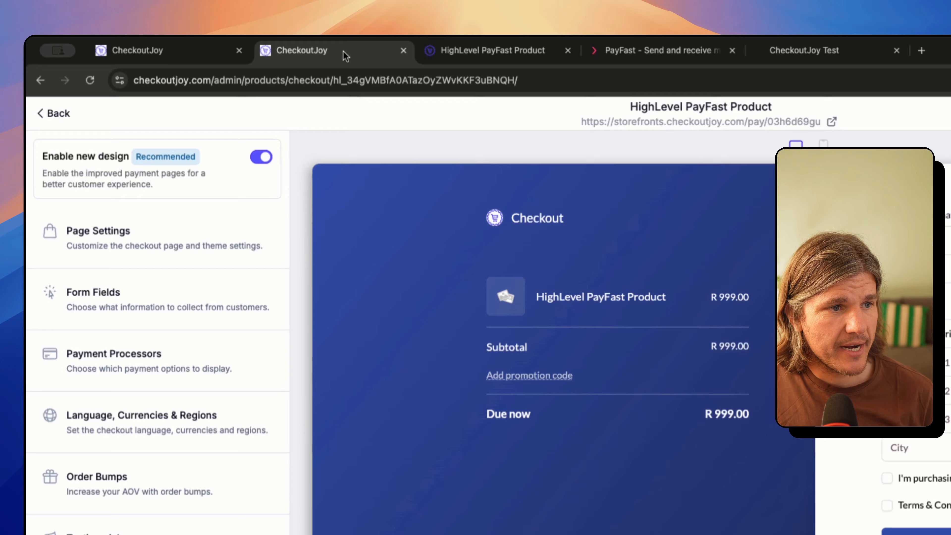
In CheckoutJoy, open the HighLevel PayFast Product and set its default price amount to R 10
left_click(193, 55)
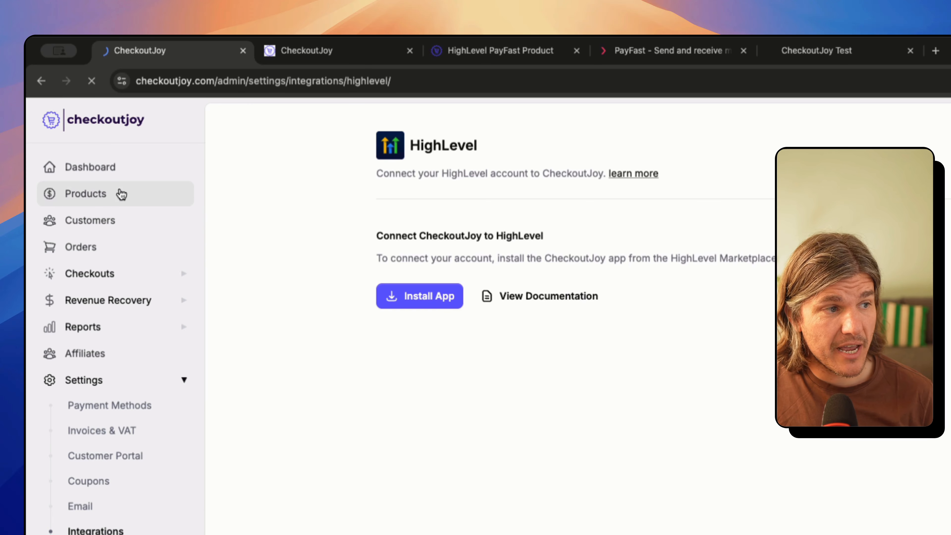
left_click(119, 194)
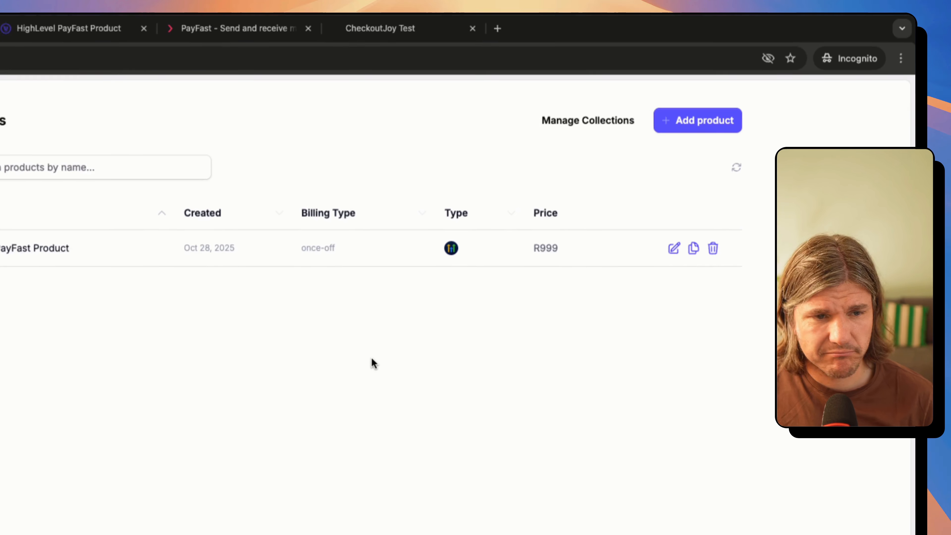
scroll(547, 267, "down", 5)
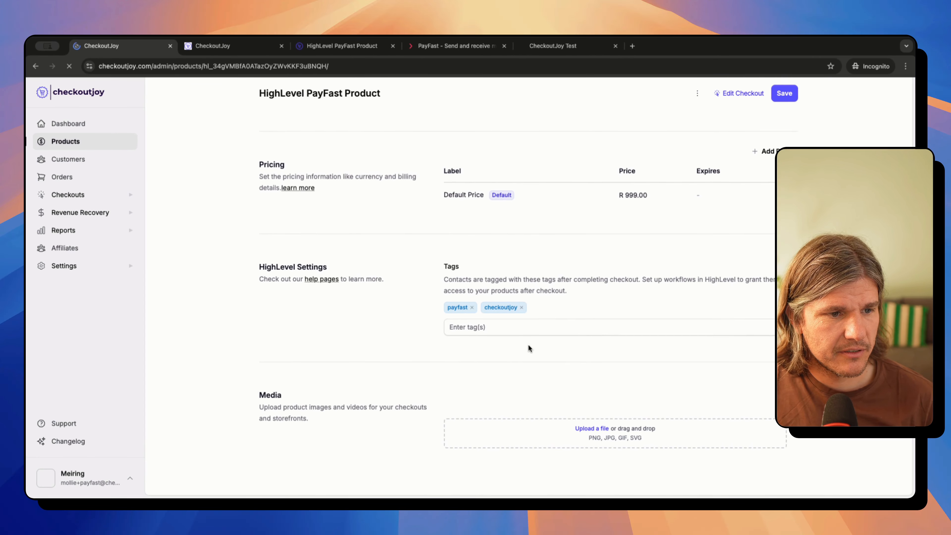
scroll(528, 315, "up", 7)
scroll(753, 432, "down", 3)
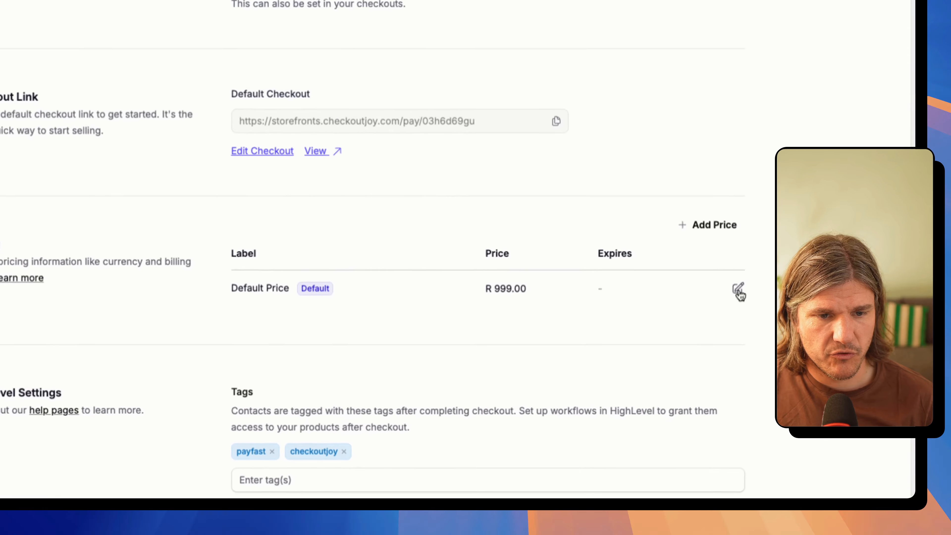
left_click(790, 353)
double_click(304, 151)
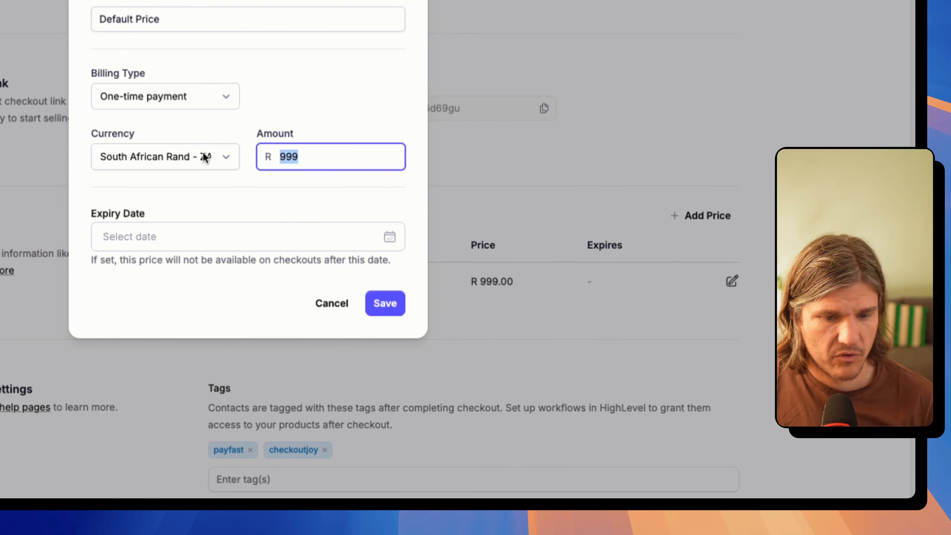
type("10")
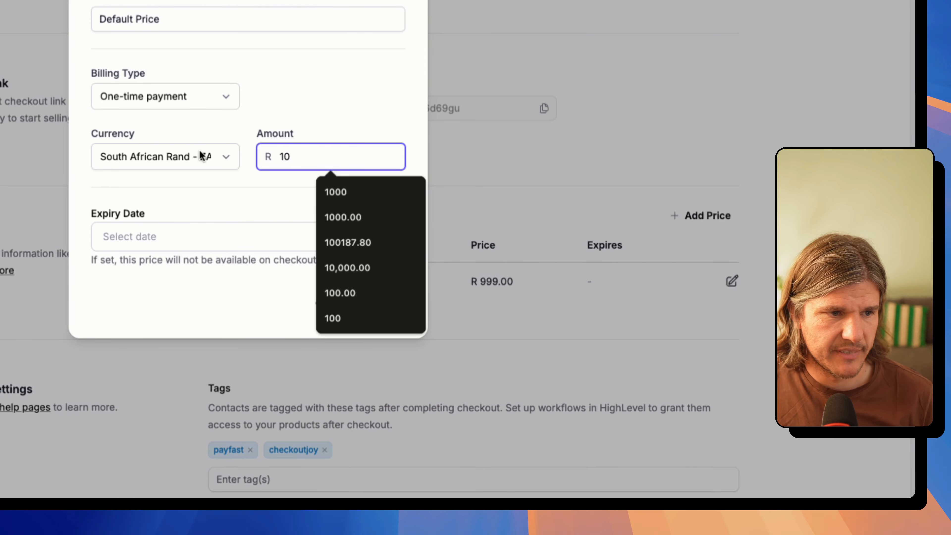
left_click(308, 91)
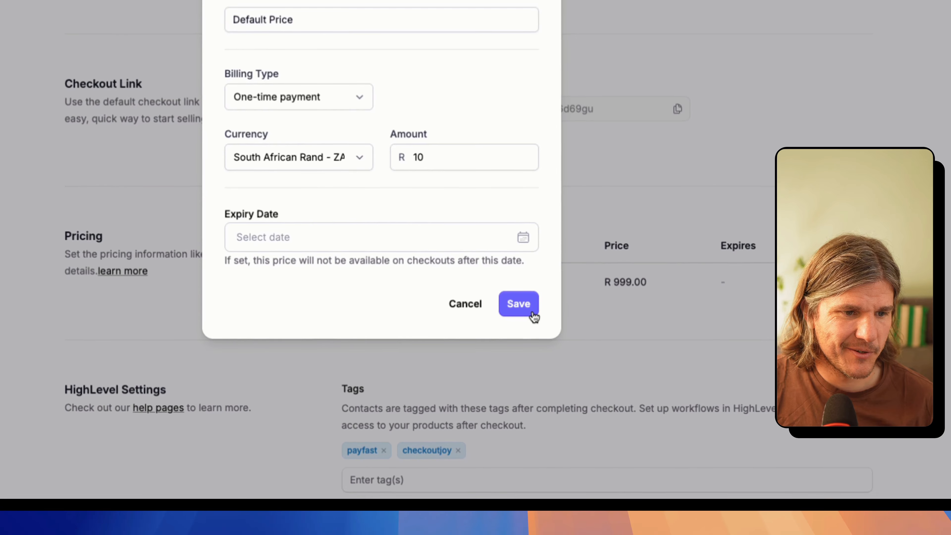
left_click(532, 317)
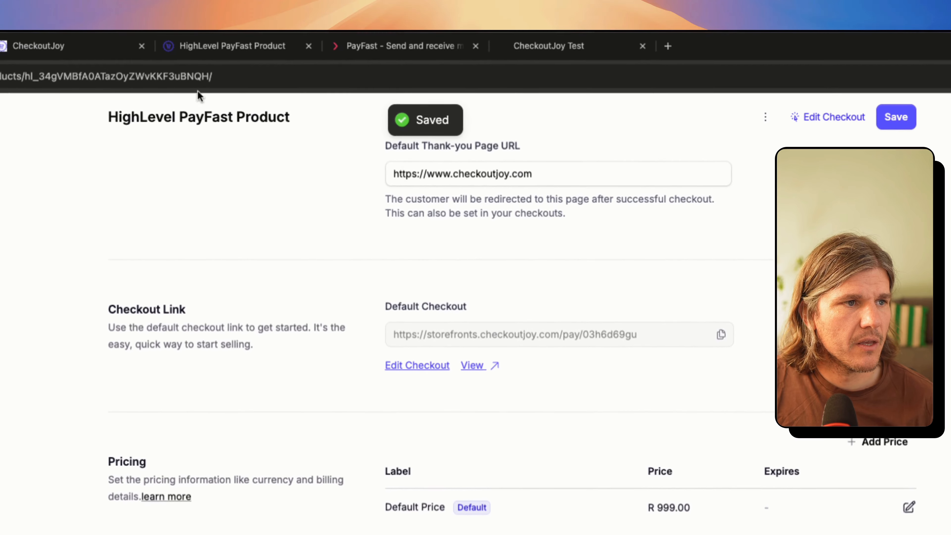
Reload the product's checkout page and autofill the buyer's contact and billing details
left_click(187, 46)
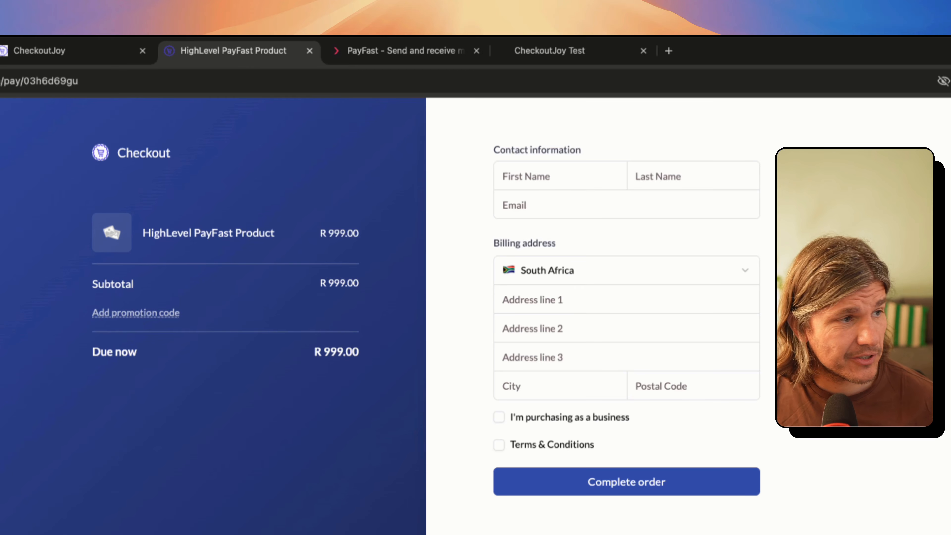
key("super+r")
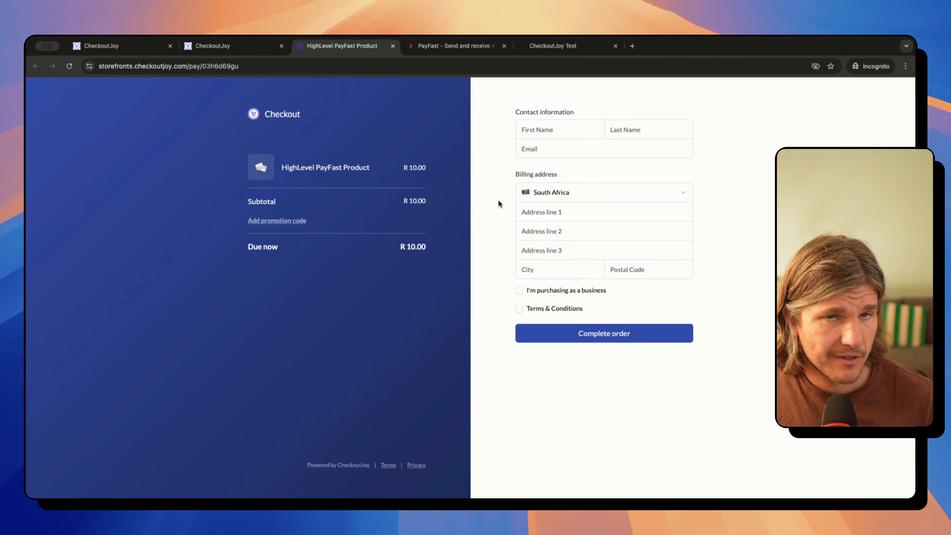
left_click(558, 129)
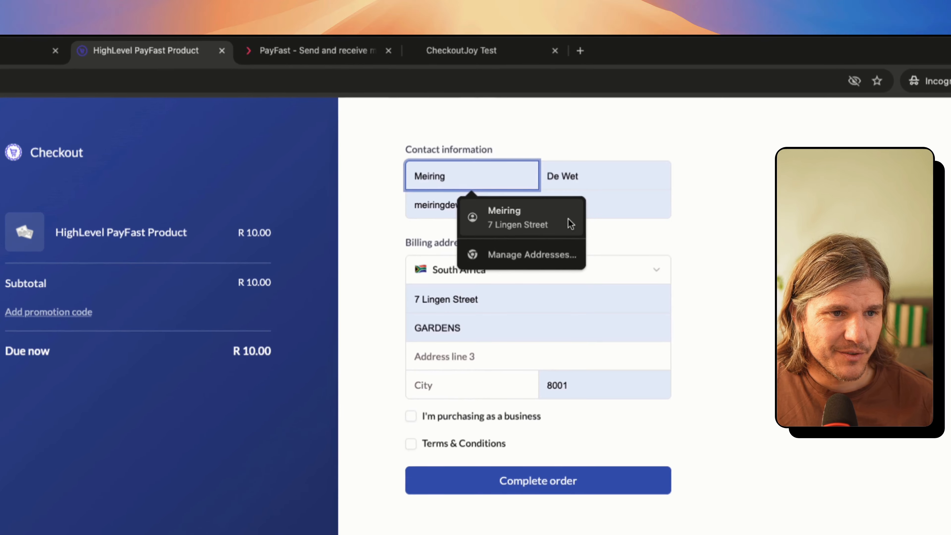
left_click(571, 223)
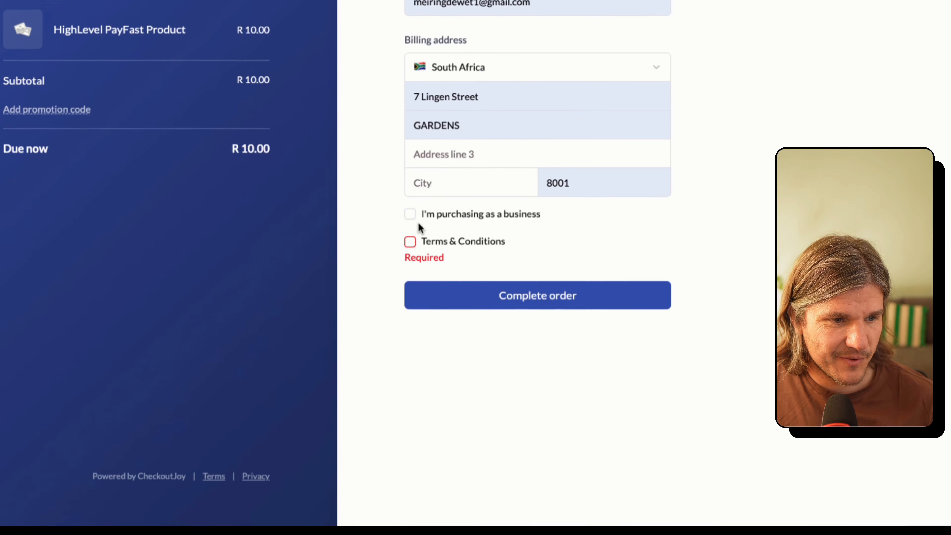
Accept the Terms & Conditions and complete the order
left_click(411, 210)
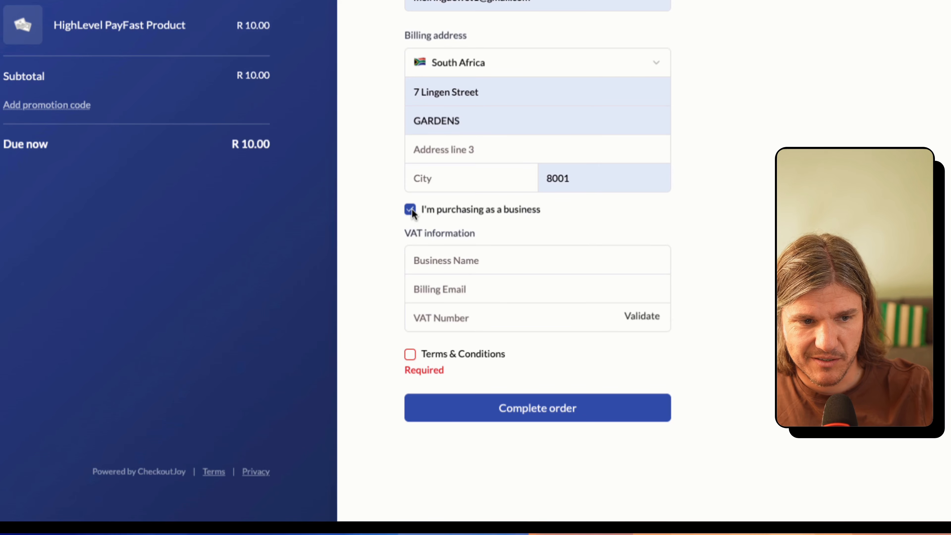
left_click(411, 210)
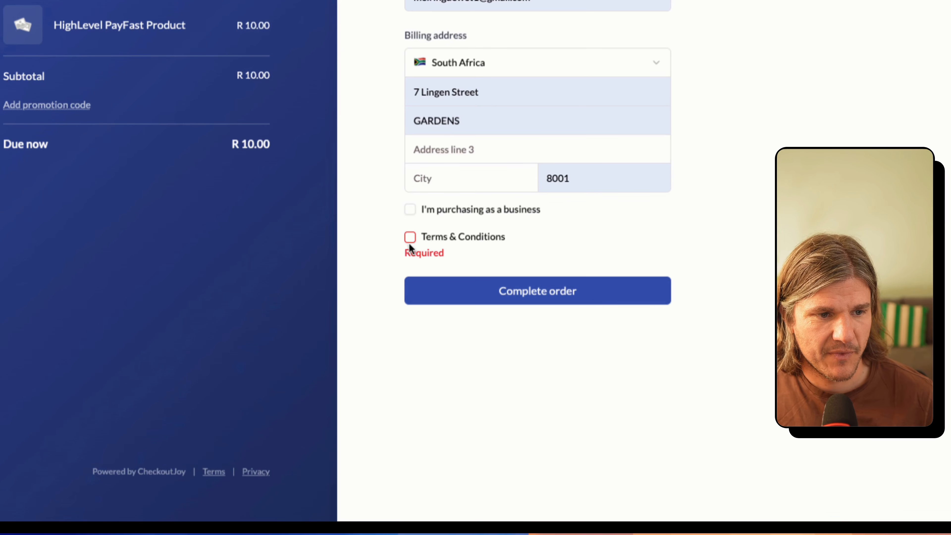
left_click(410, 239)
left_click(551, 276)
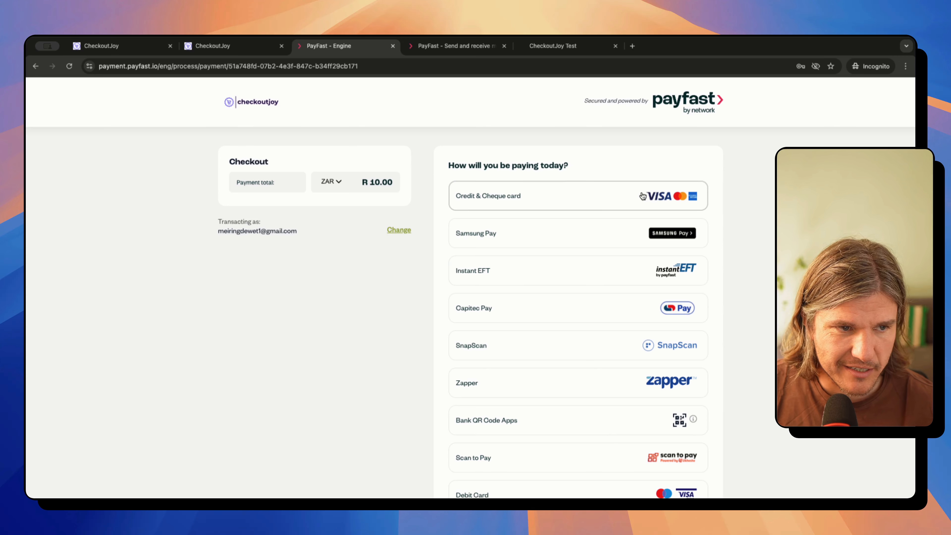
Review the payment options offered on the PayFast payment page
scroll(670, 158, "down", 4)
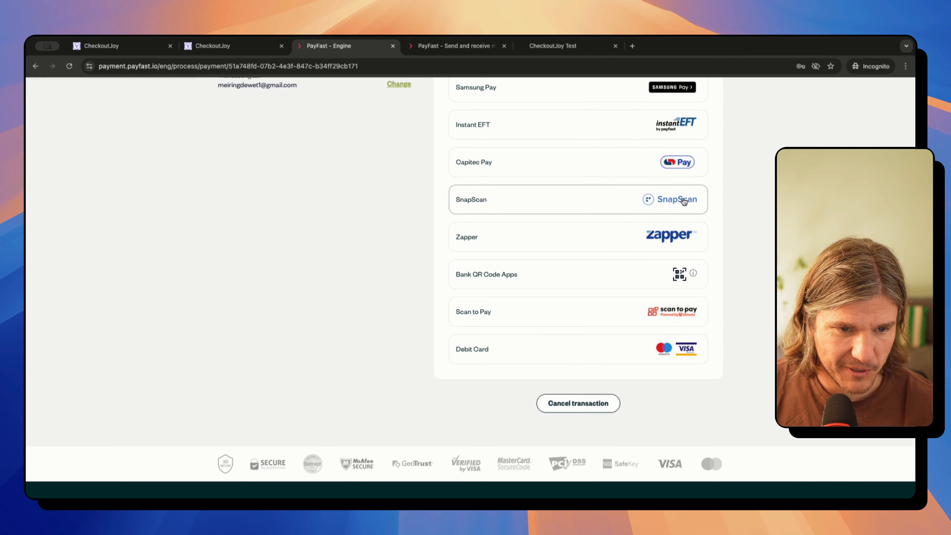
scroll(684, 202, "up", 3)
scroll(684, 201, "up", 1)
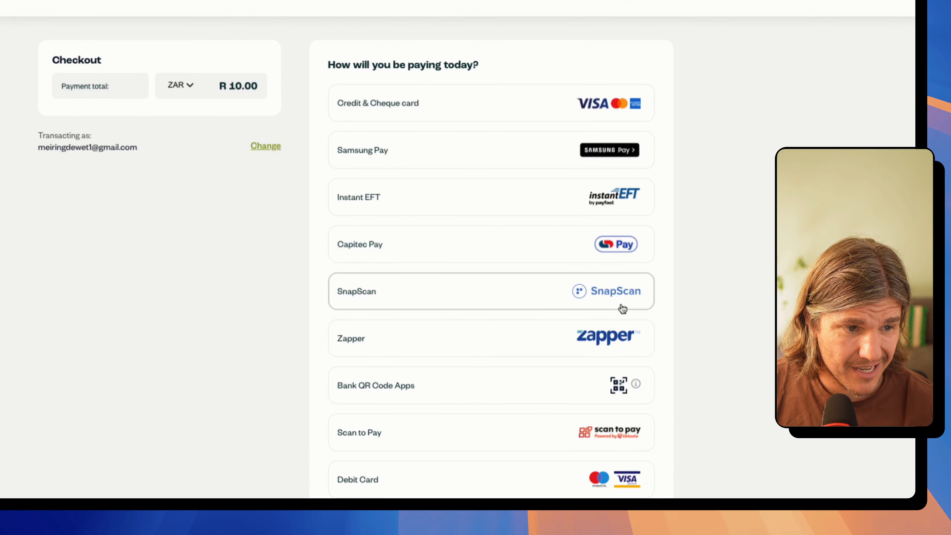
Choose Capitec Pay as the payment method on the PayFast page to pay for the order
left_click(622, 309)
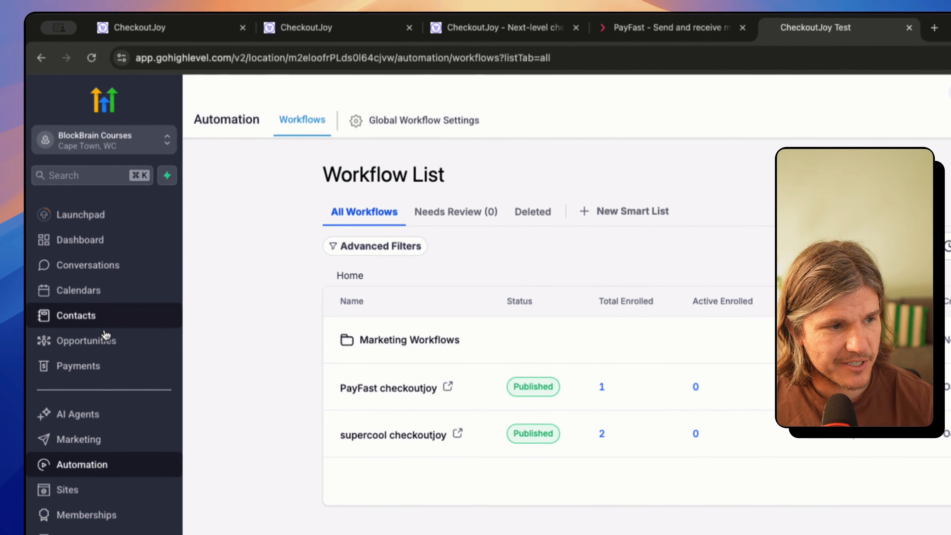
Open the buyer's contact record in HighLevel Contacts and review the tags applied to it
left_click(105, 330)
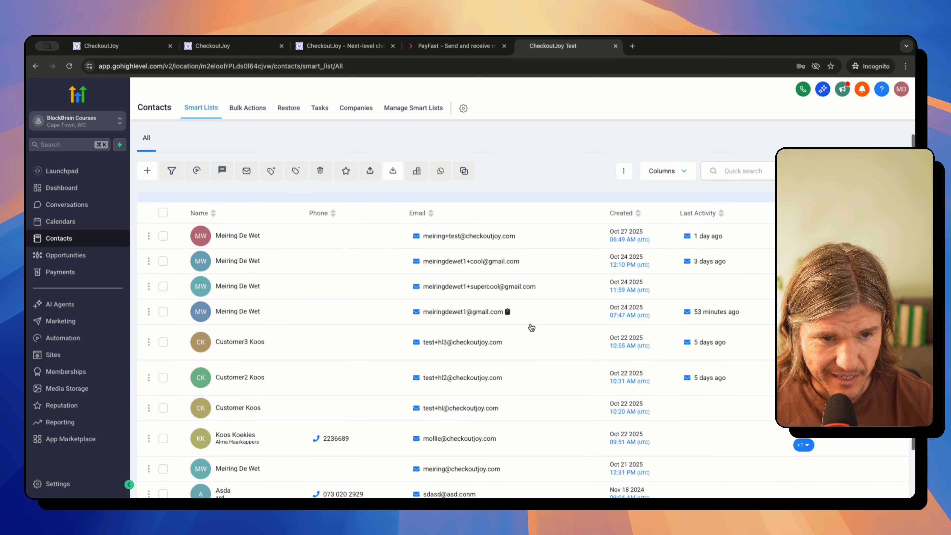
scroll(532, 328, "down", 2)
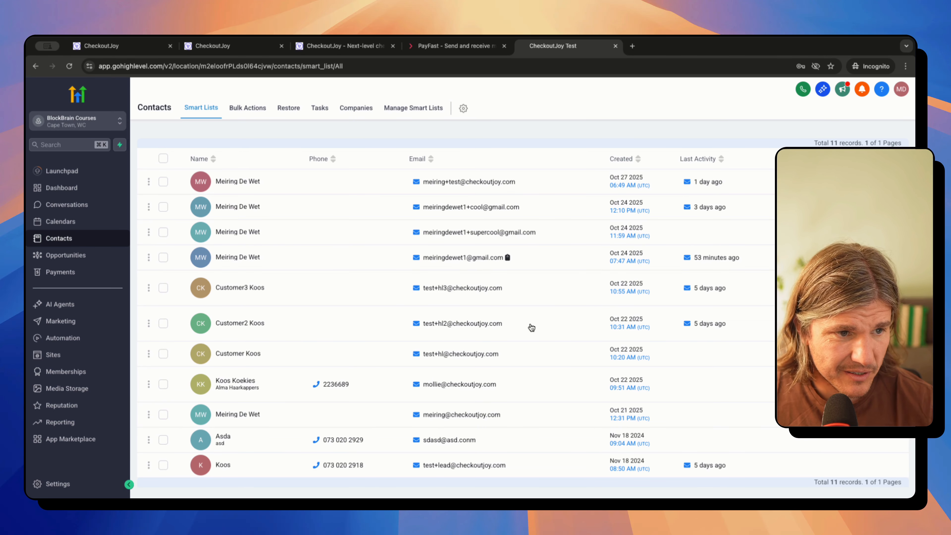
scroll(531, 328, "up", 1)
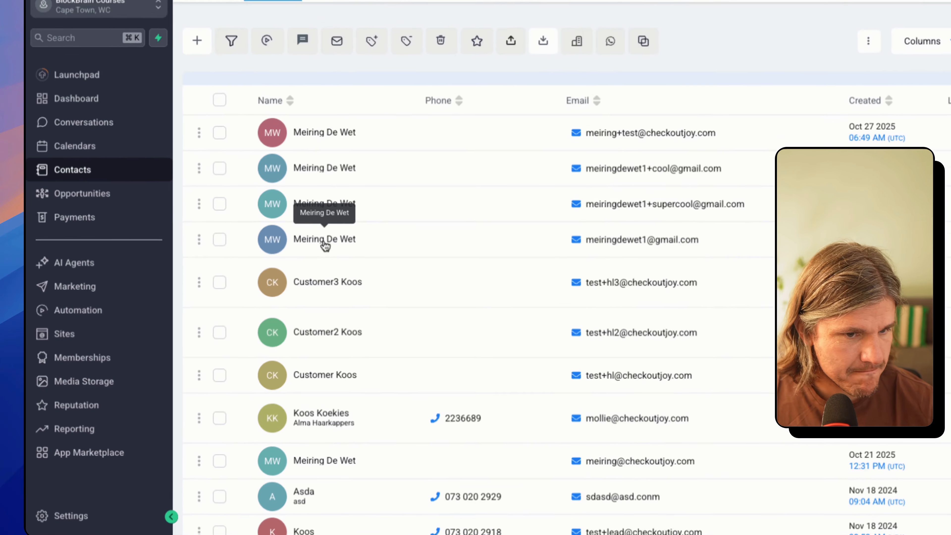
left_click(345, 235)
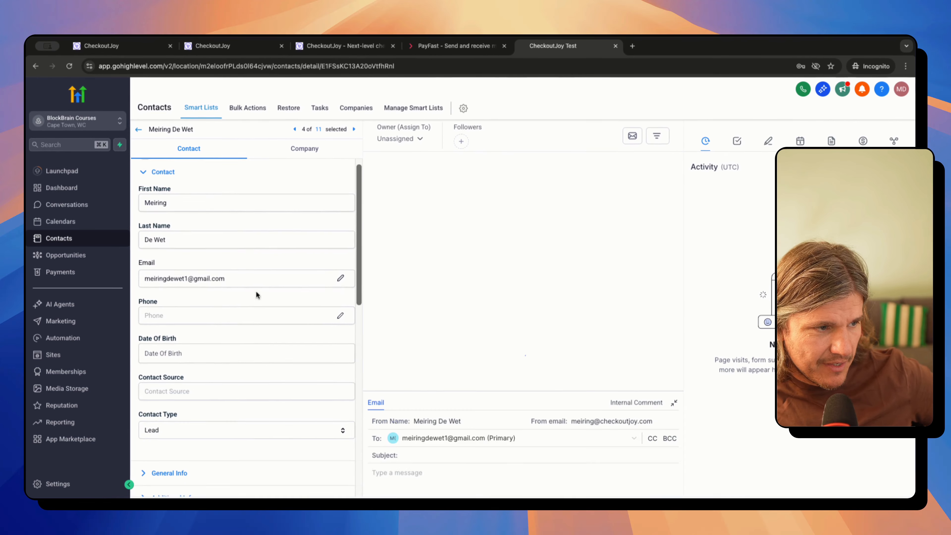
scroll(256, 291, "down", 5)
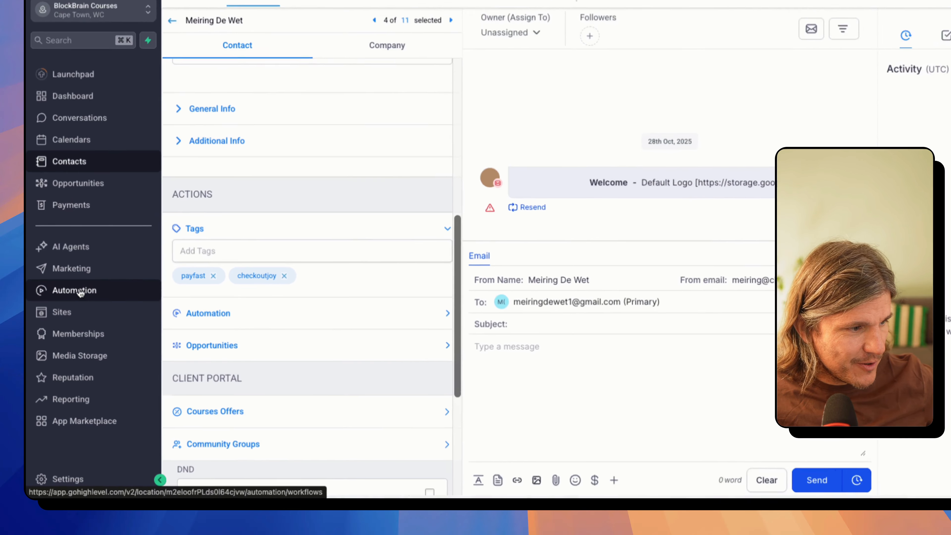
Open the enrollment history of the PayFast checkoutjoy workflow to check the buyer's enrollment
left_click(80, 293)
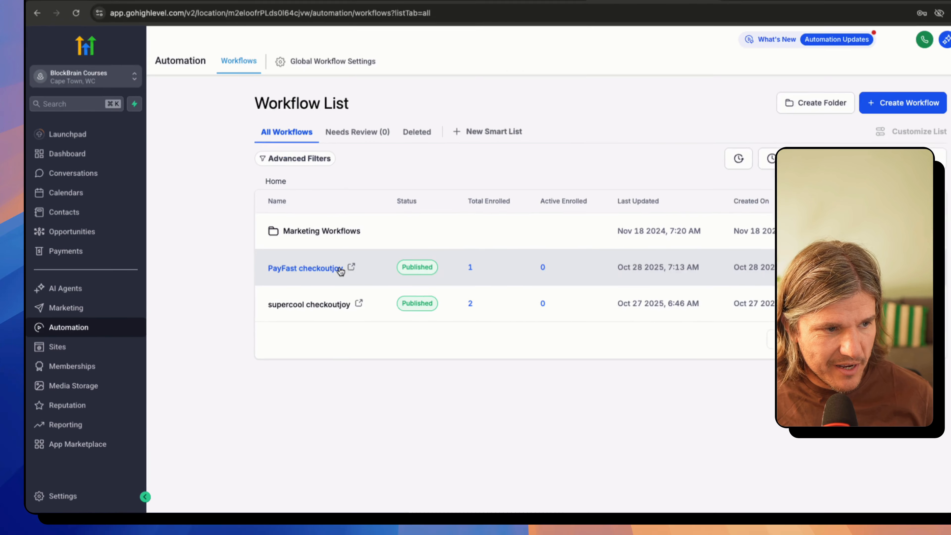
left_click(285, 287)
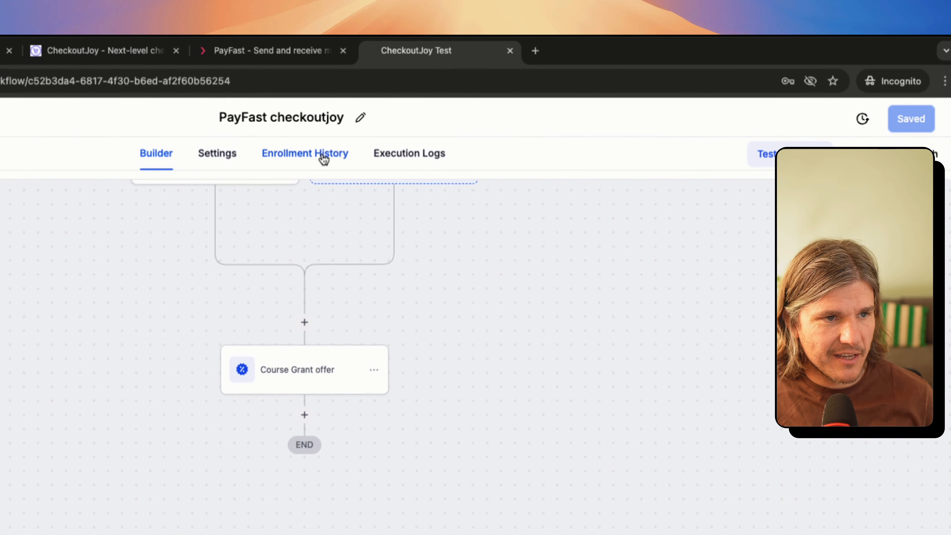
left_click(323, 159)
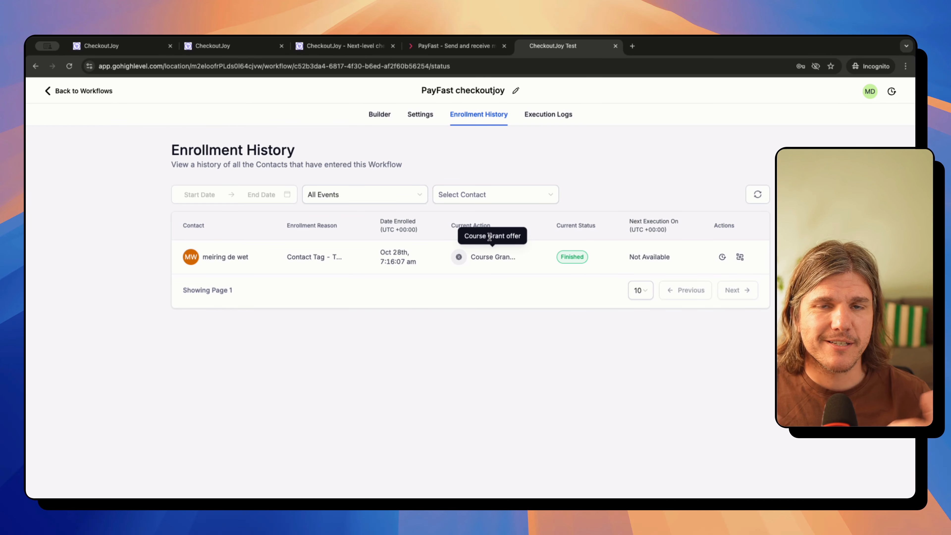
Switch back to the CheckoutJoy checkout editor for the HighLevel PayFast Product
left_click(339, 49)
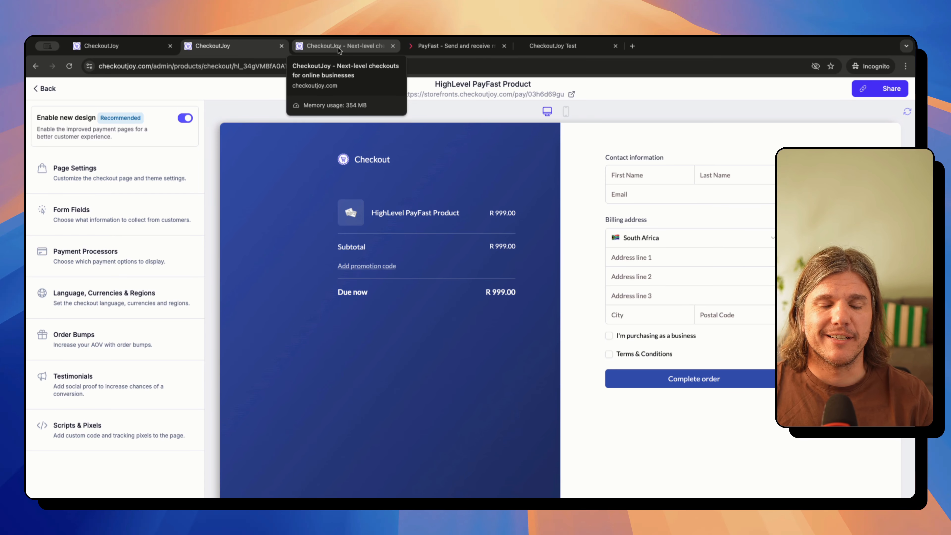